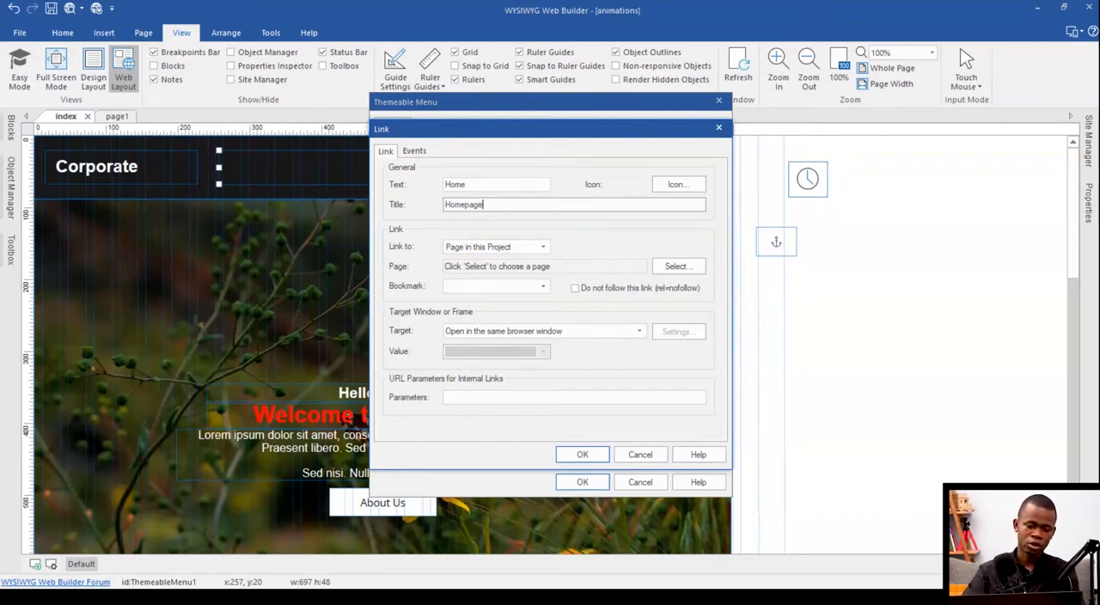
Step: Apply the title "Homepage" to the menu's Home item and preview the page in the browser to test the Home link
{"action": "left_click", "coordinate": [582, 454]}
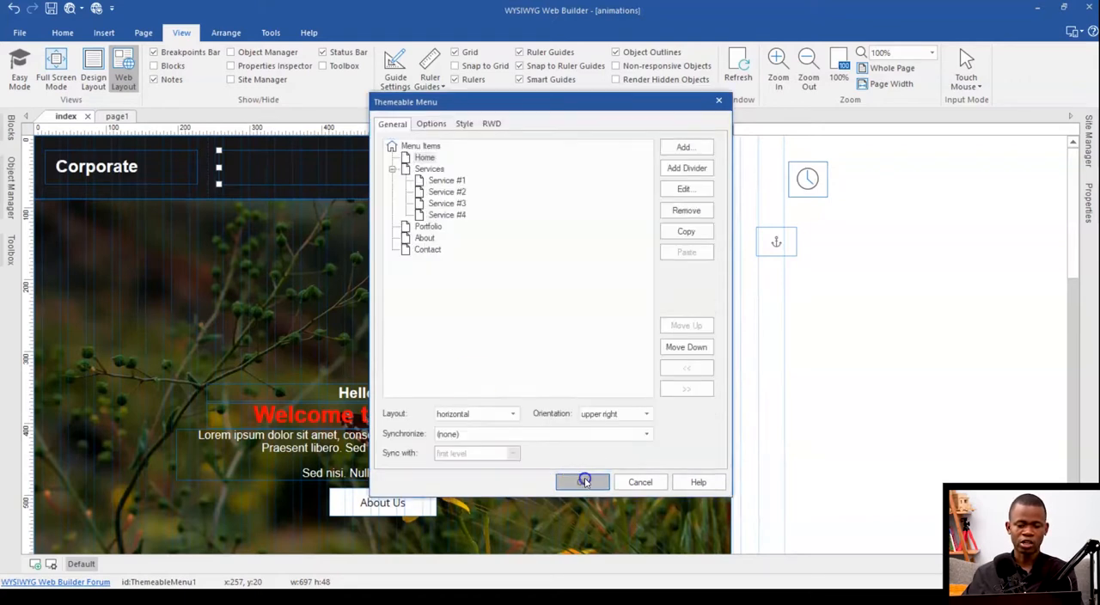
{"action": "left_click", "coordinate": [581, 482]}
{"action": "left_click", "coordinate": [69, 10]}
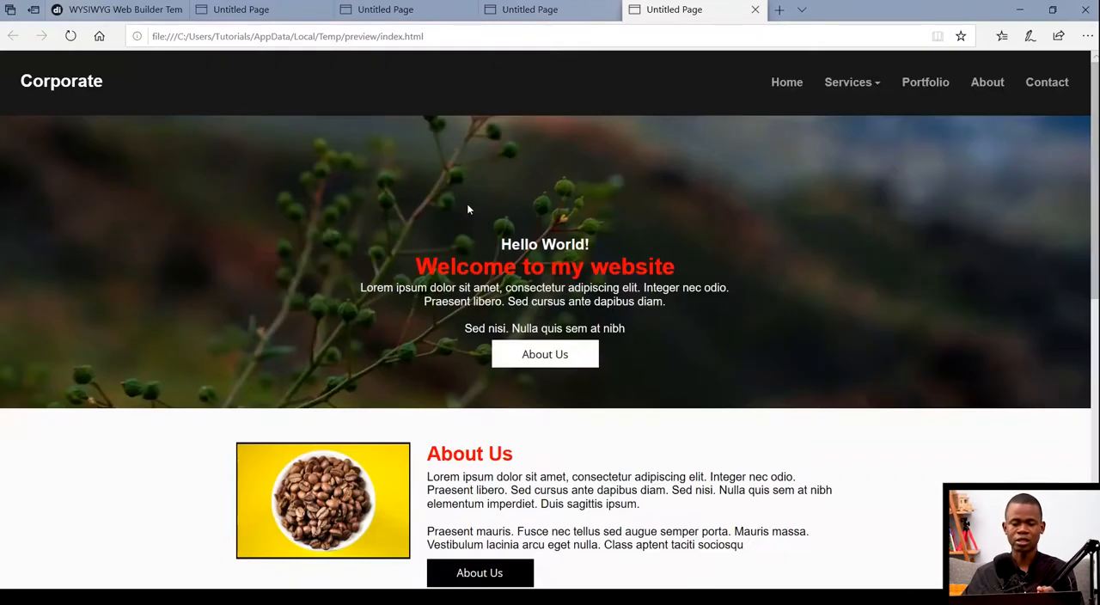
{"action": "left_click", "coordinate": [785, 83]}
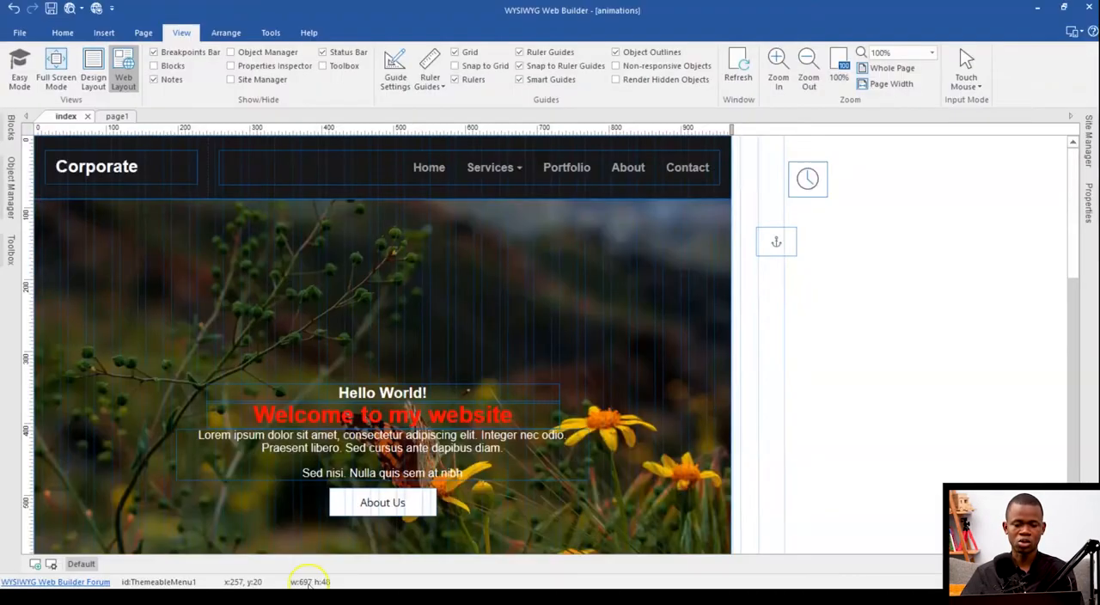
Step: Link the themeable menu's Home item to page1 of the project and test the Home link in the browser preview
{"action": "left_click", "coordinate": [456, 182]}
{"action": "double_click", "coordinate": [456, 168]}
{"action": "left_click", "coordinate": [425, 158]}
{"action": "double_click", "coordinate": [425, 158]}
{"action": "key", "text": "Tab"}
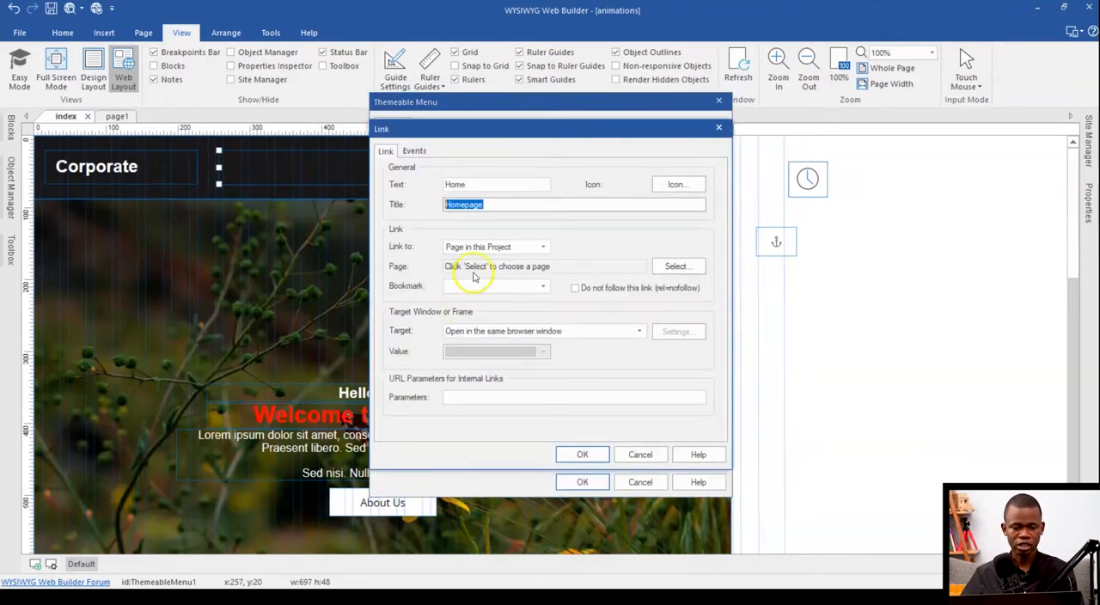
{"action": "left_click", "coordinate": [676, 267]}
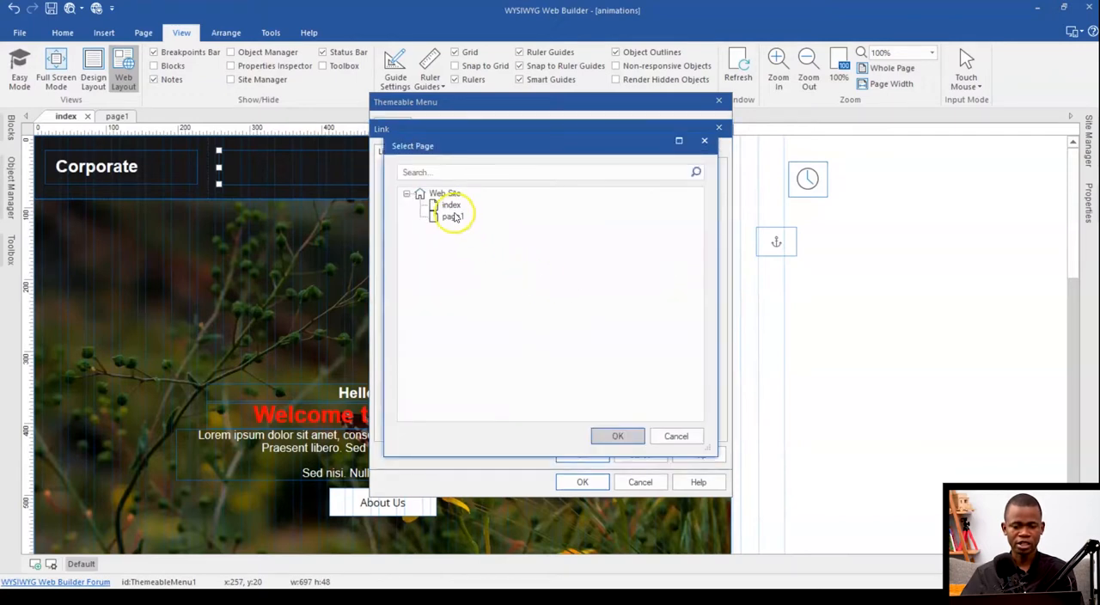
{"action": "double_click", "coordinate": [453, 218]}
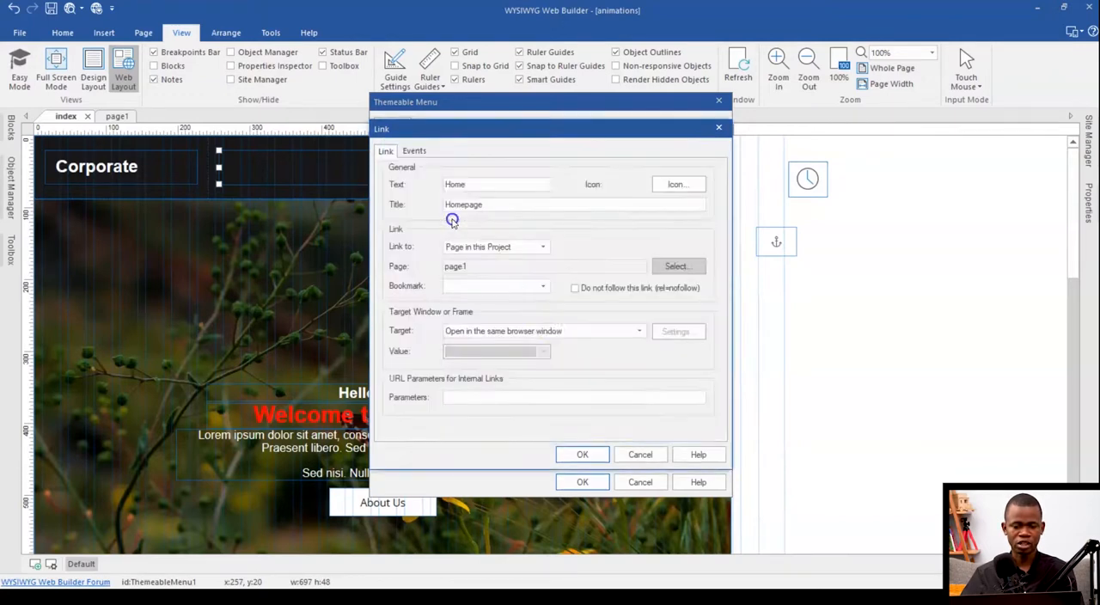
{"action": "left_click", "coordinate": [576, 454]}
{"action": "left_click", "coordinate": [581, 482]}
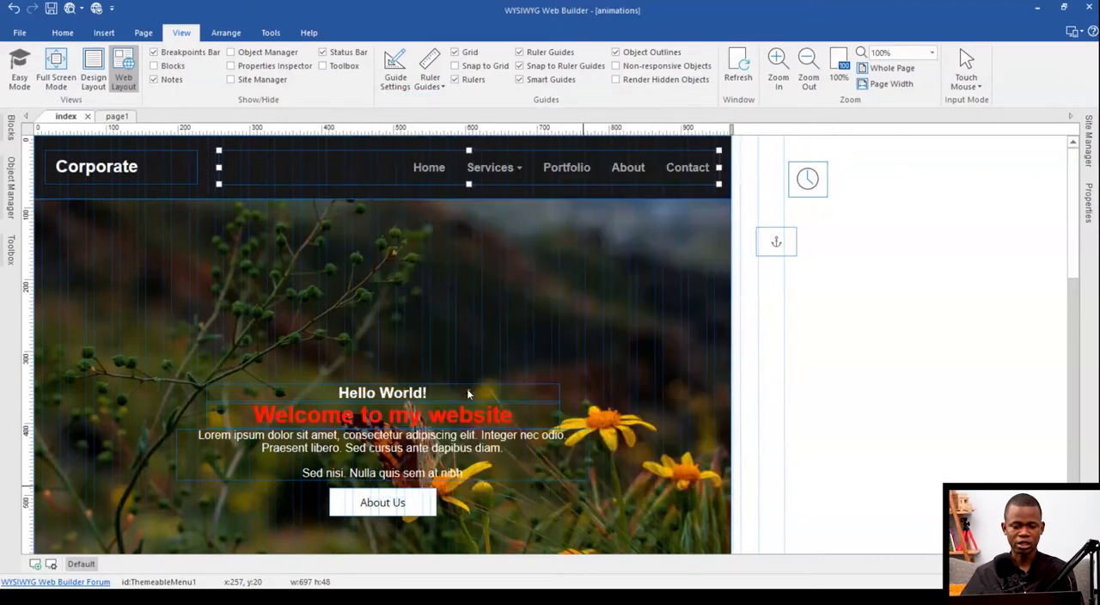
{"action": "left_click", "coordinate": [63, 10]}
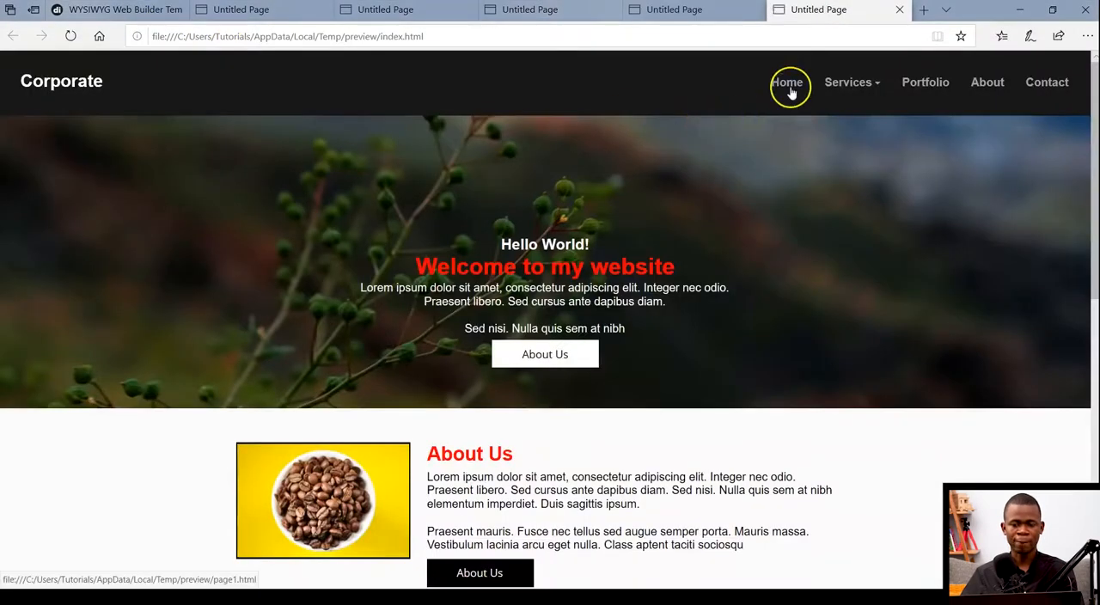
{"action": "left_click", "coordinate": [791, 91]}
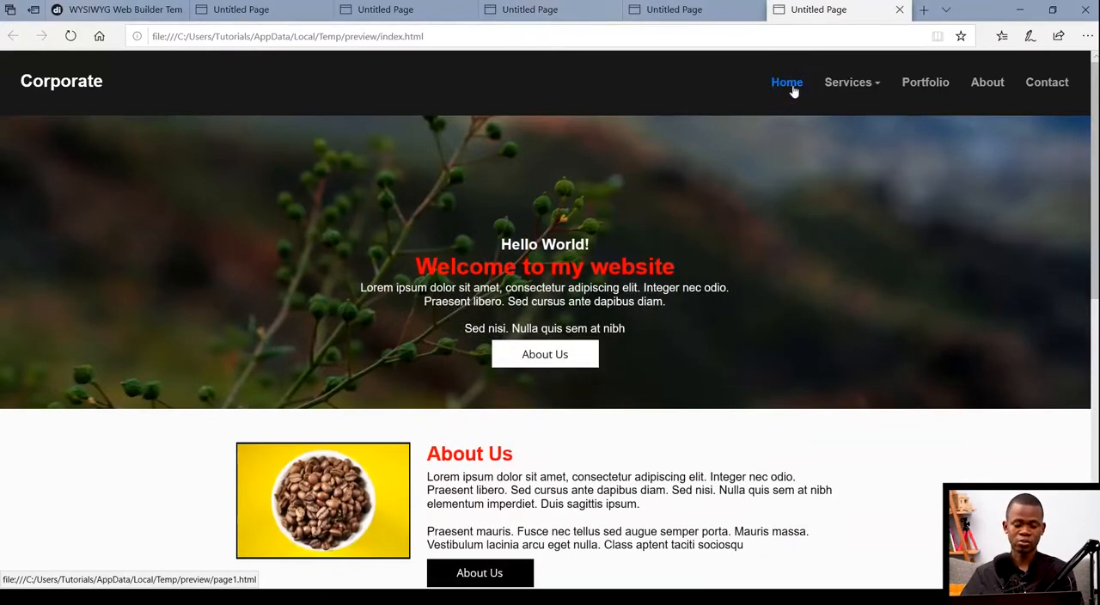
Step: Switch to Google Chrome and load the preview's index.html address there to check the Home link
{"action": "key", "text": "super"}
{"action": "type", "text": "chro"}
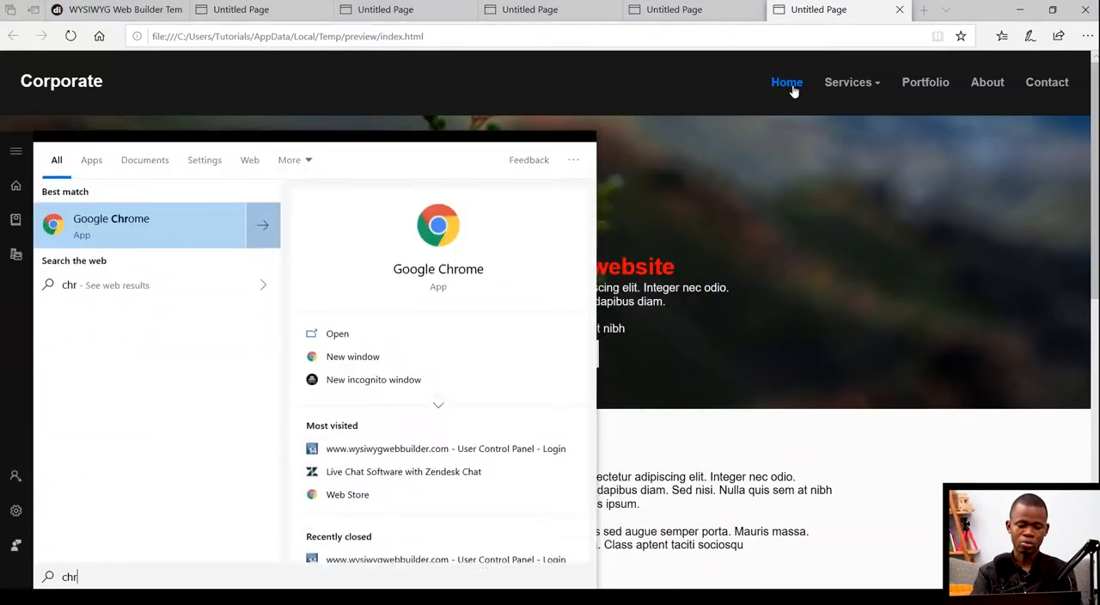
{"action": "key", "text": "Return"}
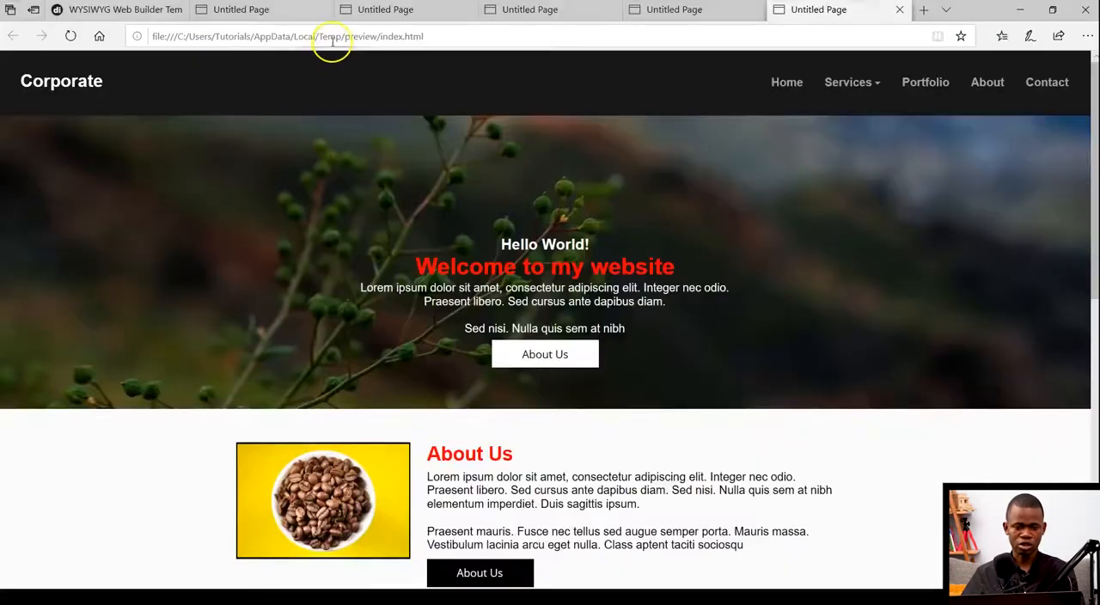
{"action": "left_click", "coordinate": [332, 38]}
{"action": "key", "text": "ctrl+c"}
{"action": "key", "text": "alt+Tab"}
{"action": "left_click", "coordinate": [245, 41]}
{"action": "key", "text": "ctrl+v"}
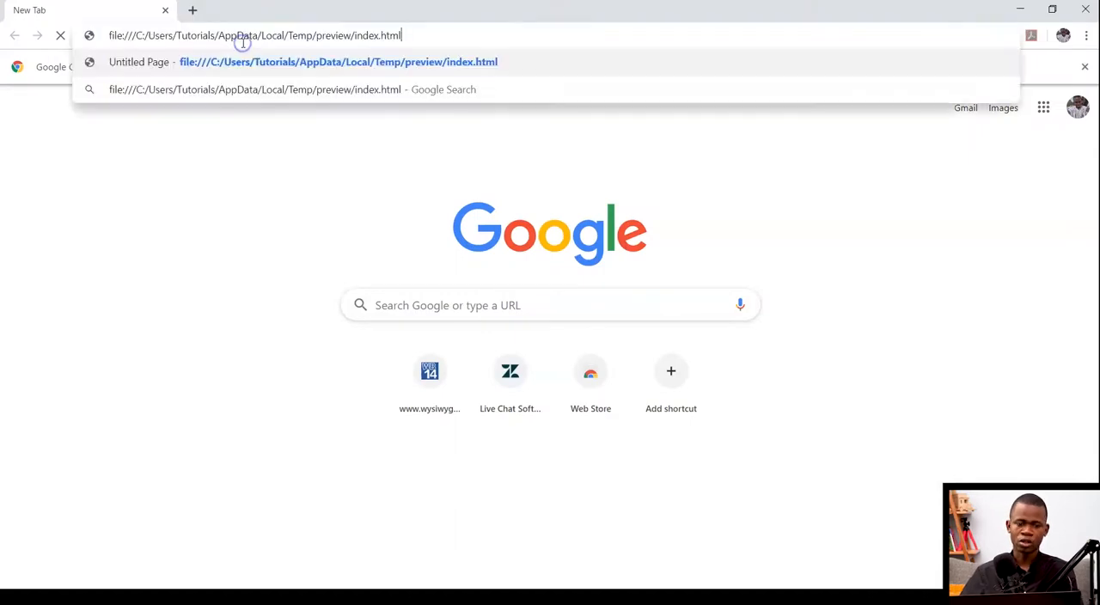
{"action": "key", "text": "Return"}
{"action": "left_click", "coordinate": [780, 81]}
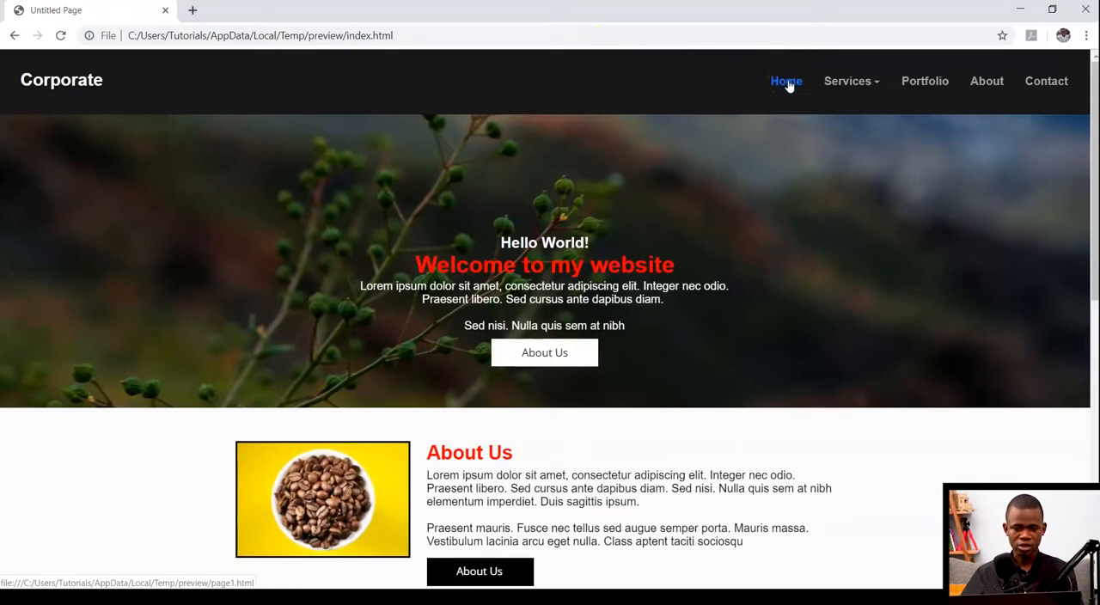
Step: Give the themeable menu's Portfolio item the title "Portfolio Page"
{"action": "key", "text": "alt+Tab"}
{"action": "double_click", "coordinate": [442, 182]}
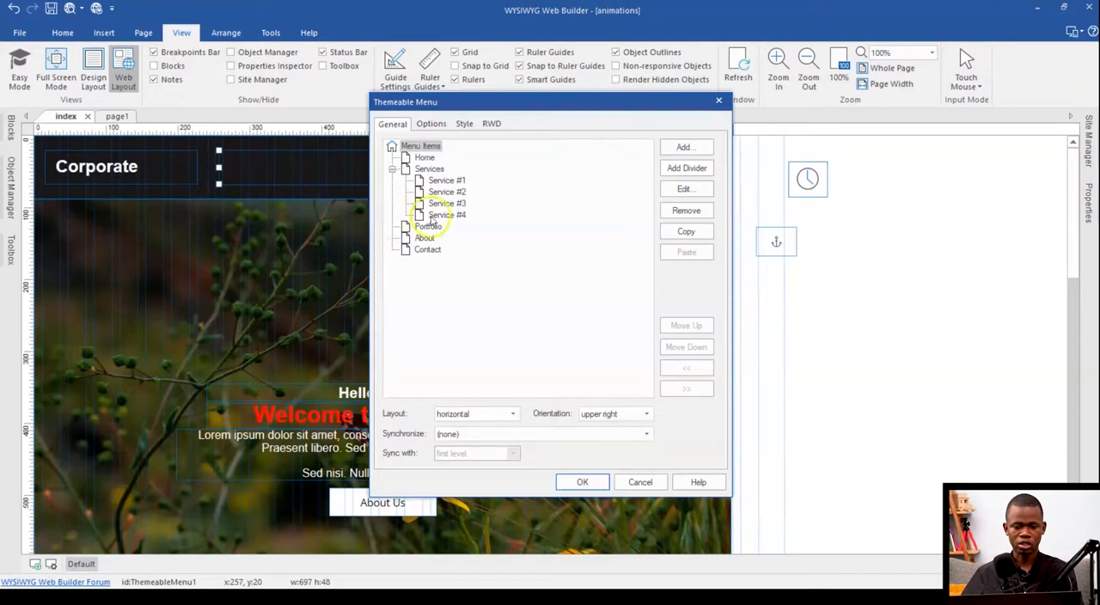
{"action": "double_click", "coordinate": [428, 226]}
{"action": "left_click", "coordinate": [521, 247]}
{"action": "left_click", "coordinate": [515, 246]}
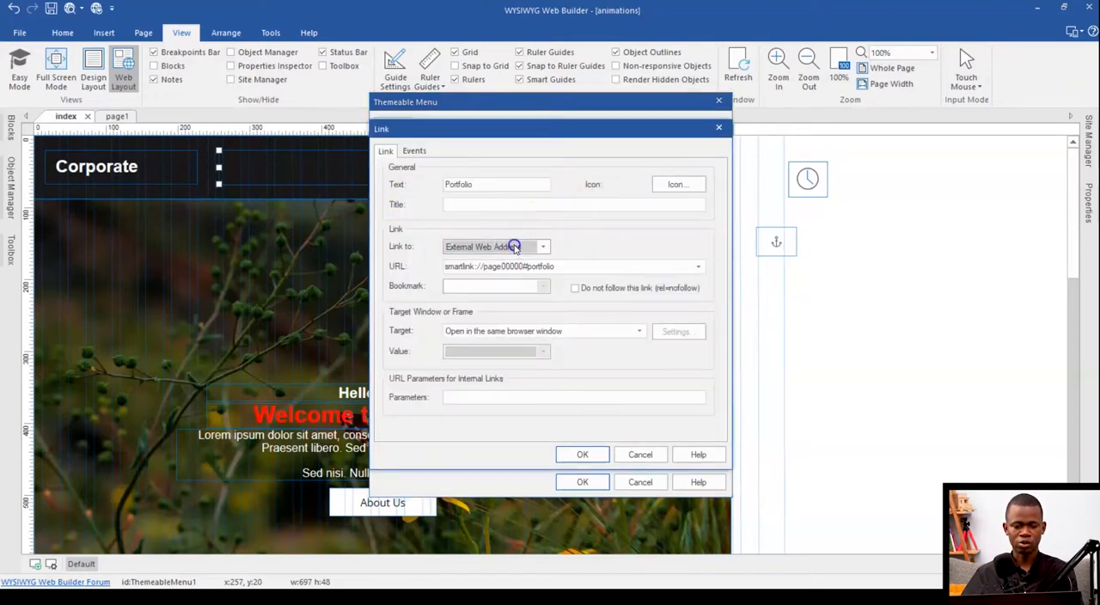
{"action": "left_click", "coordinate": [515, 204]}
{"action": "type", "text": "Portfolio P"}
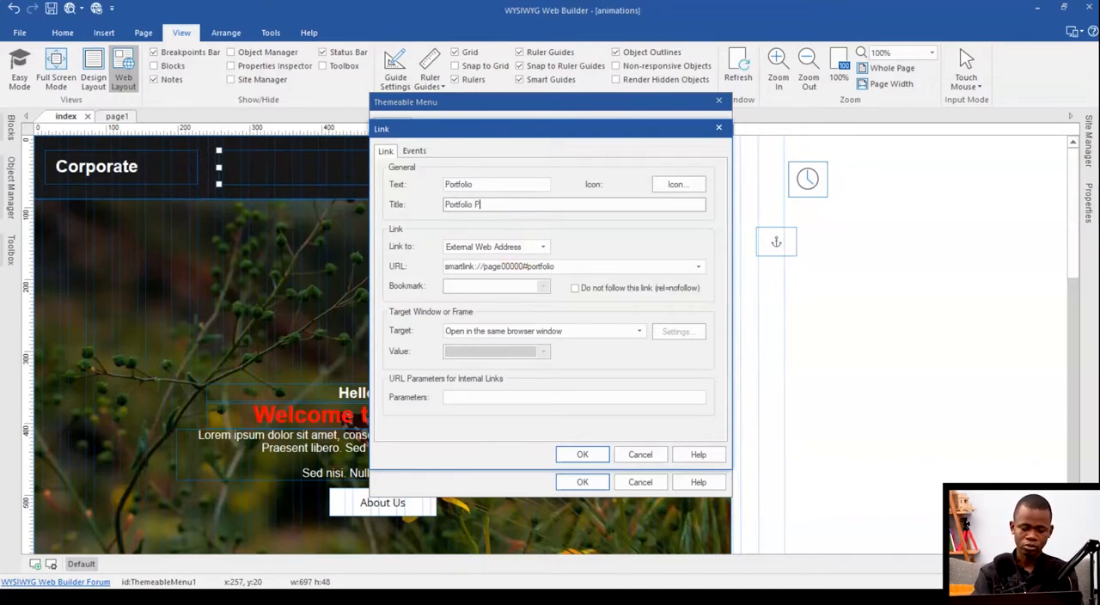
{"action": "left_click", "coordinate": [582, 454]}
{"action": "left_click", "coordinate": [582, 481]}
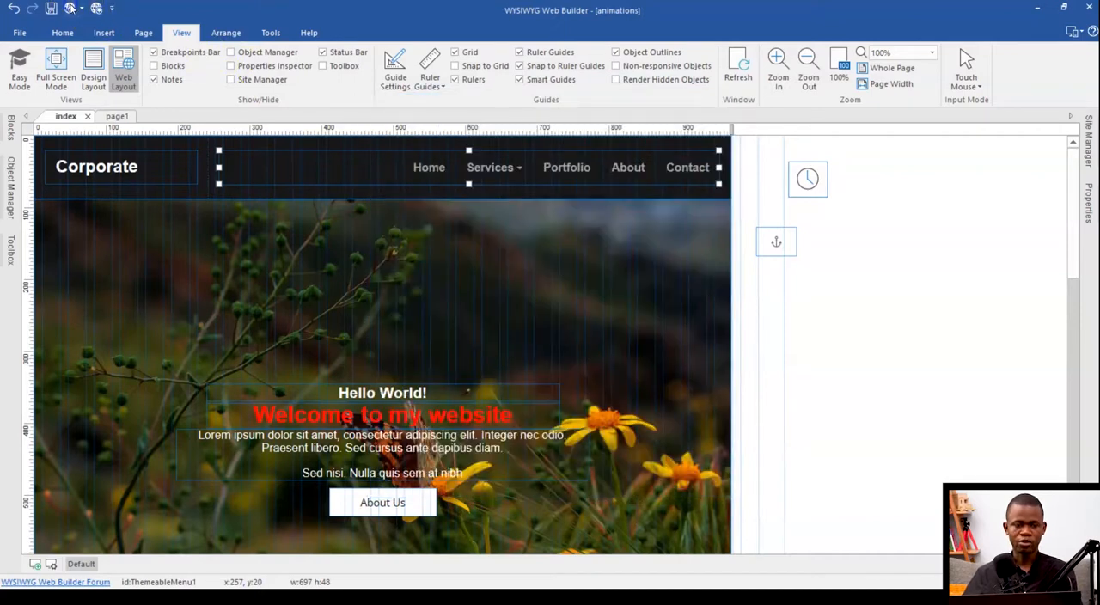
Step: Preview the page and reload its index.html address in Chrome to check the Portfolio link
{"action": "key", "text": "F5"}
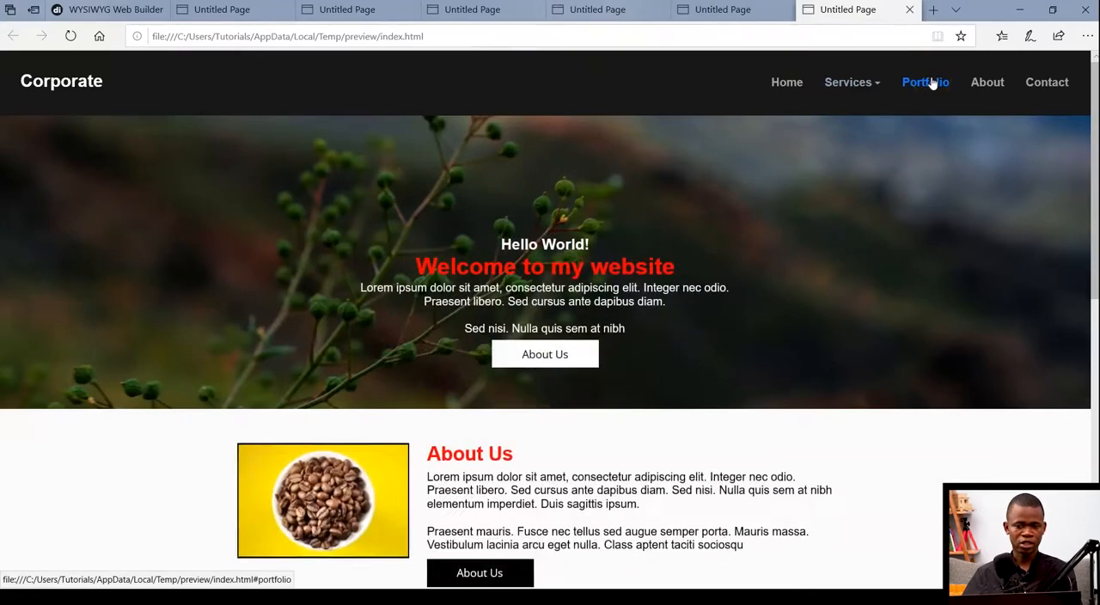
{"action": "left_click", "coordinate": [670, 38]}
{"action": "key", "text": "ctrl+c"}
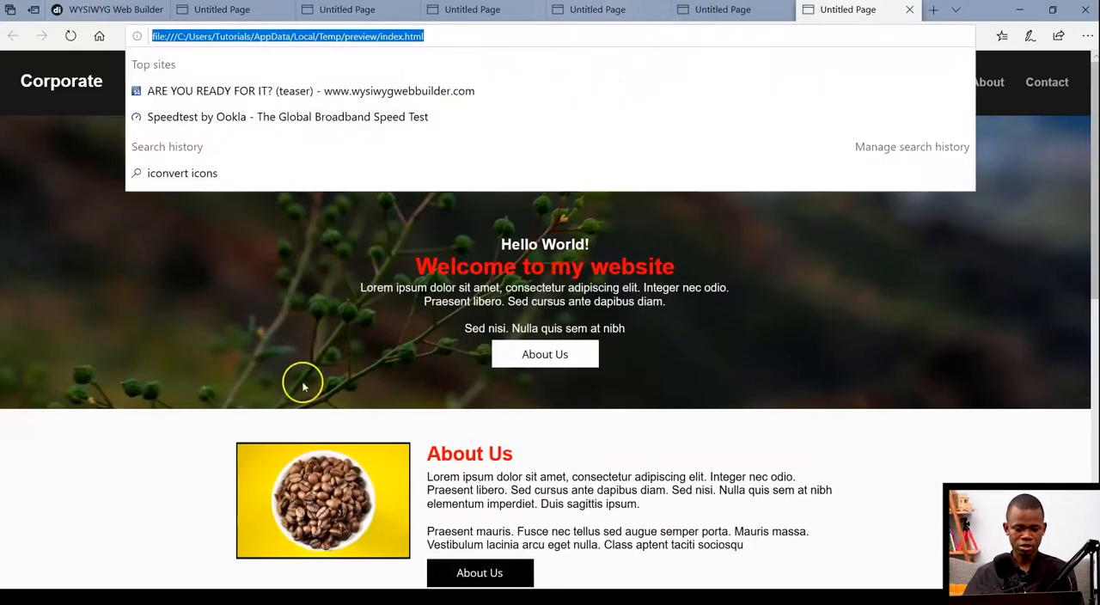
{"action": "left_click", "coordinate": [328, 596]}
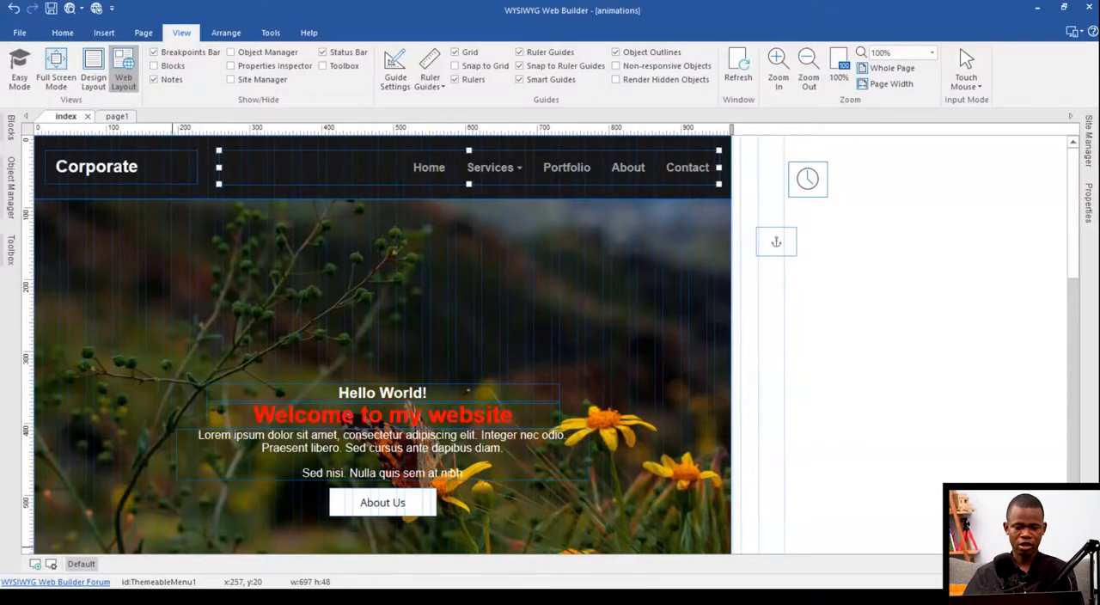
{"action": "left_click", "coordinate": [352, 596]}
{"action": "left_click", "coordinate": [460, 39]}
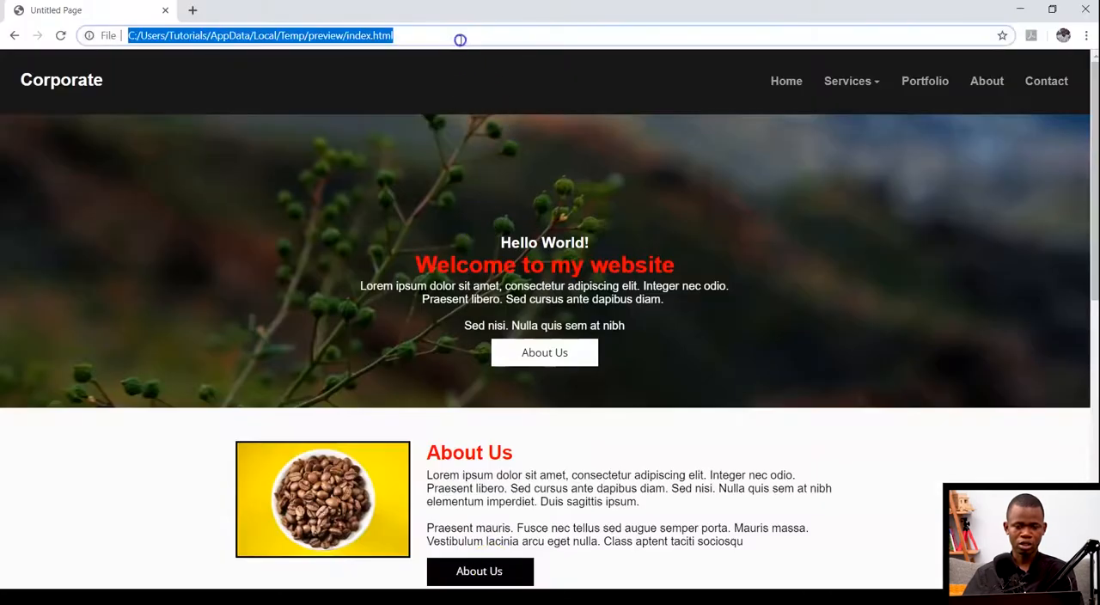
{"action": "key", "text": "ctrl+v"}
{"action": "type", "text": "."}
{"action": "key", "text": "BackSpace"}
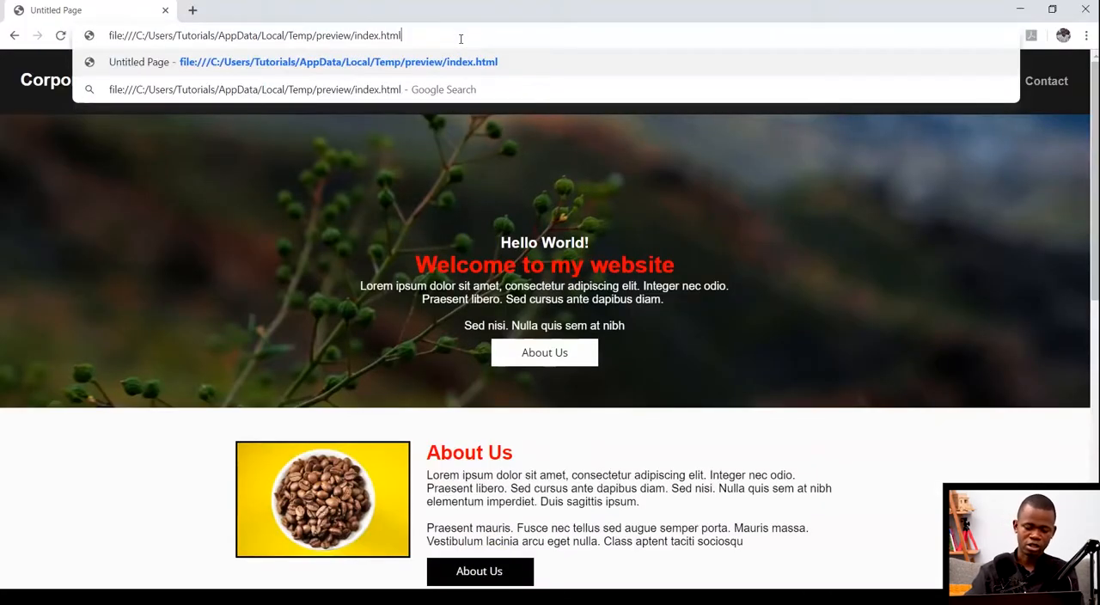
{"action": "key", "text": "Return"}
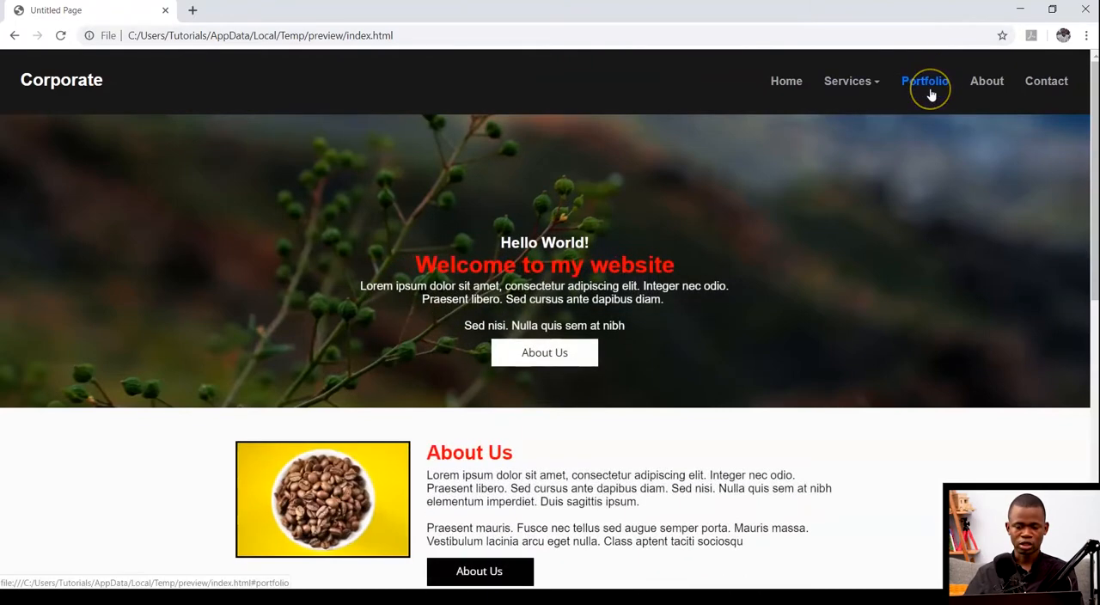
Step: Switch to Firefox without making it the default browser, load the preview's index.html and inspect the Portfolio link's HTML
{"action": "key", "text": "super"}
{"action": "type", "text": "moz"}
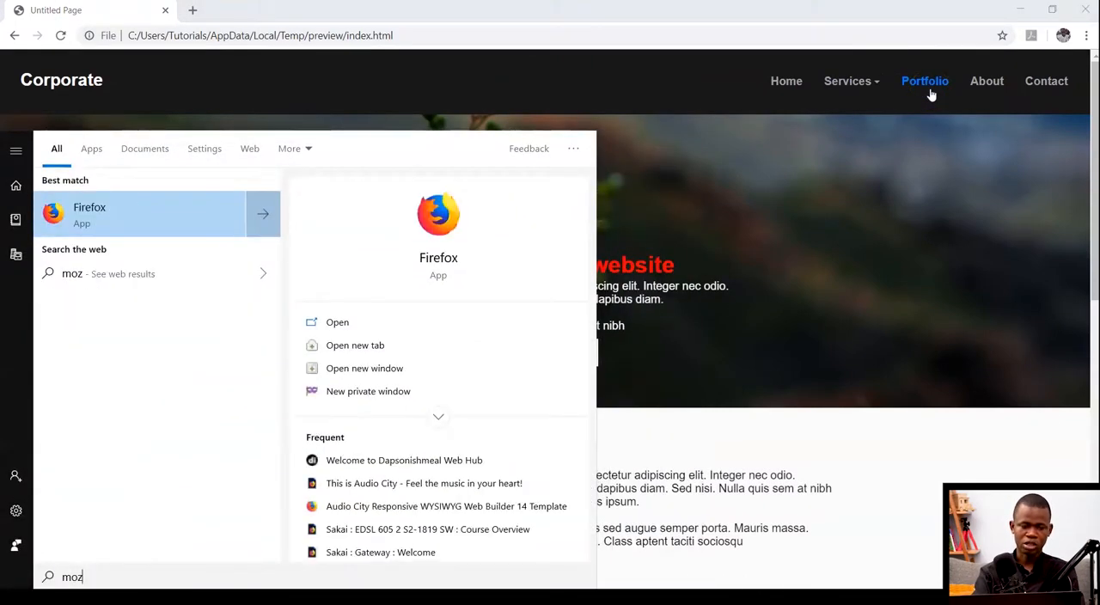
{"action": "key", "text": "Return"}
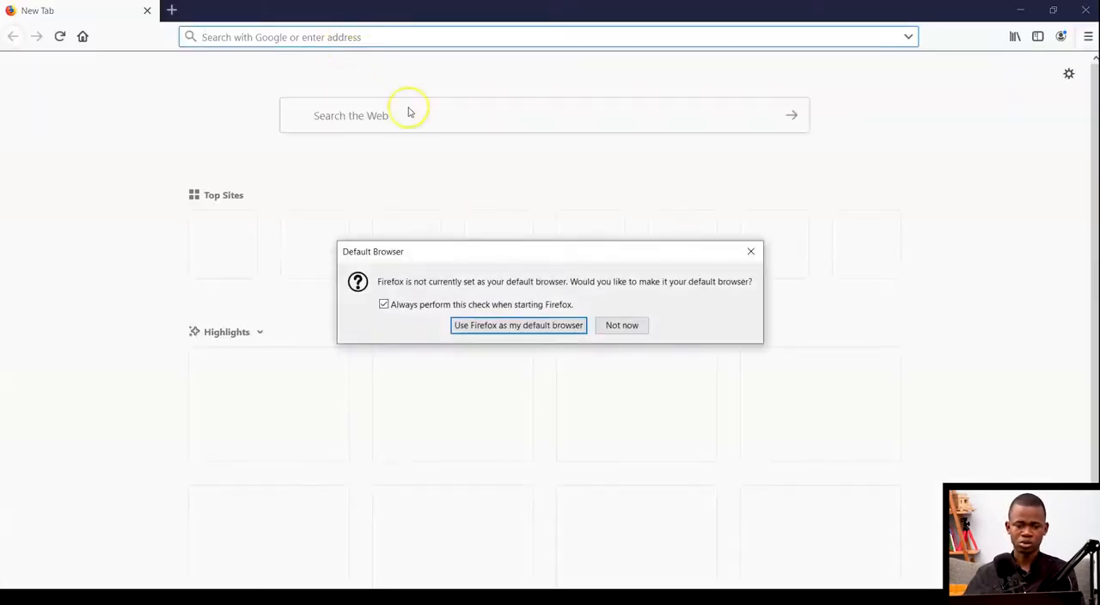
{"action": "left_click", "coordinate": [619, 327]}
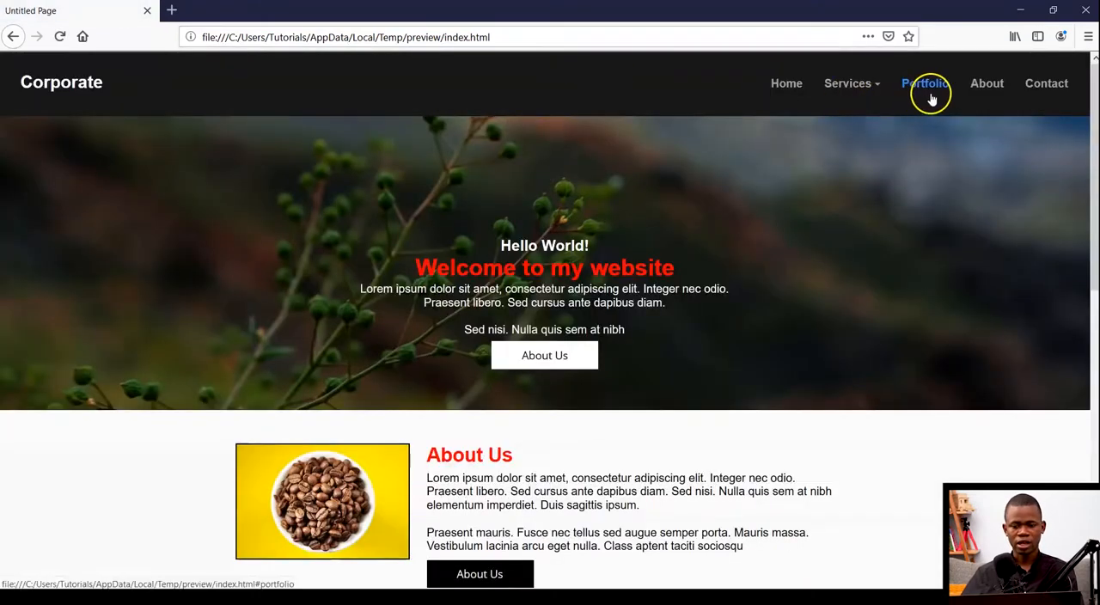
{"action": "left_click", "coordinate": [927, 97]}
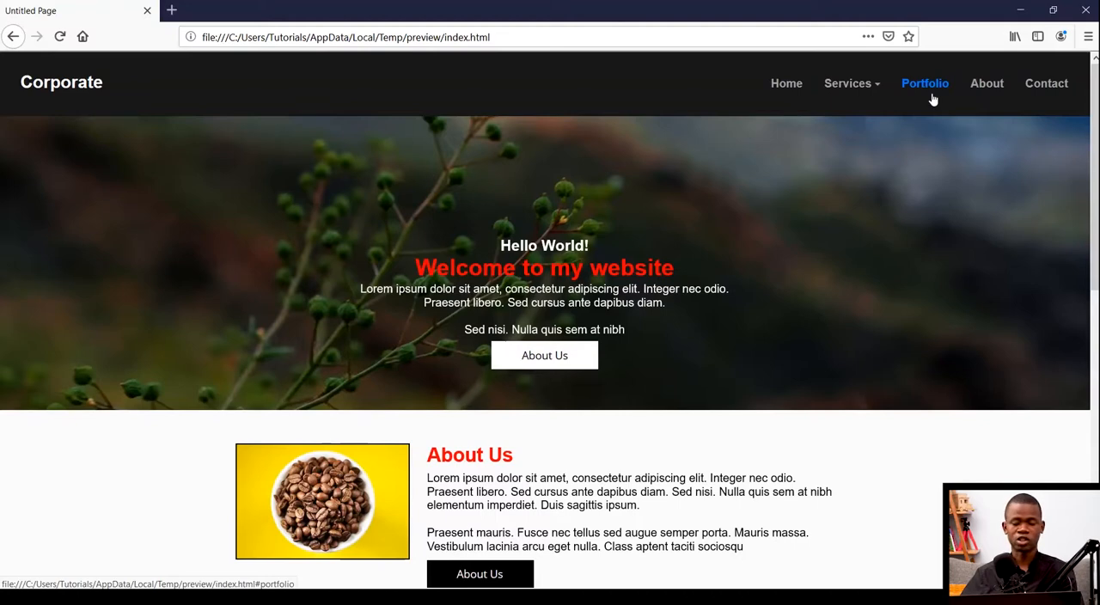
{"action": "right_click", "coordinate": [933, 100]}
{"action": "left_click", "coordinate": [980, 214]}
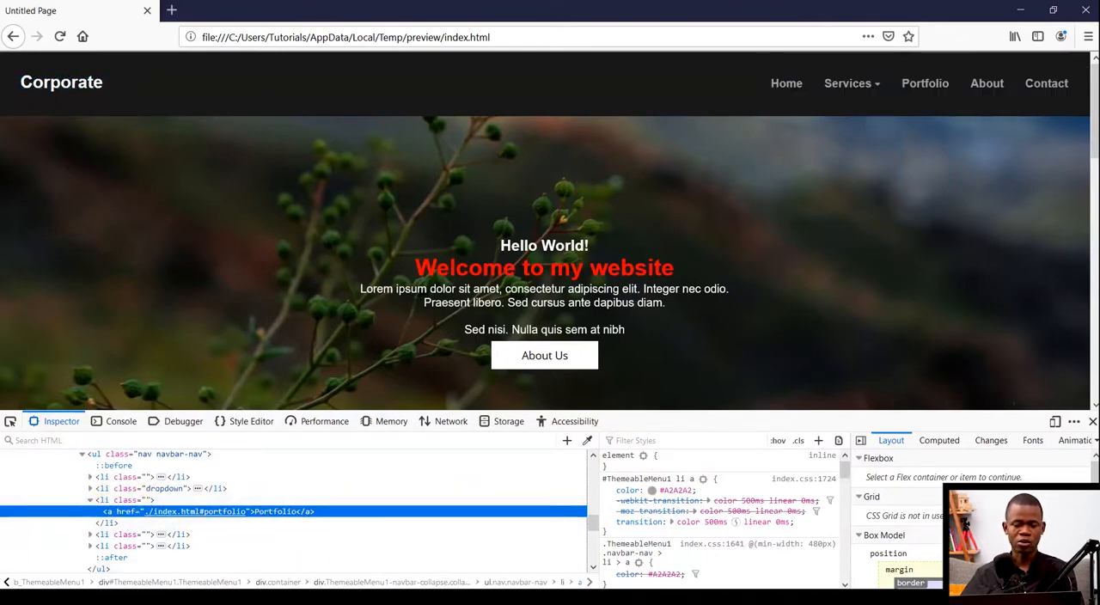
Step: Switch back to WYSIWYG Web Builder and link the menu's Portfolio item to page1 as a page in this project
{"action": "left_click", "coordinate": [346, 597]}
{"action": "double_click", "coordinate": [652, 179]}
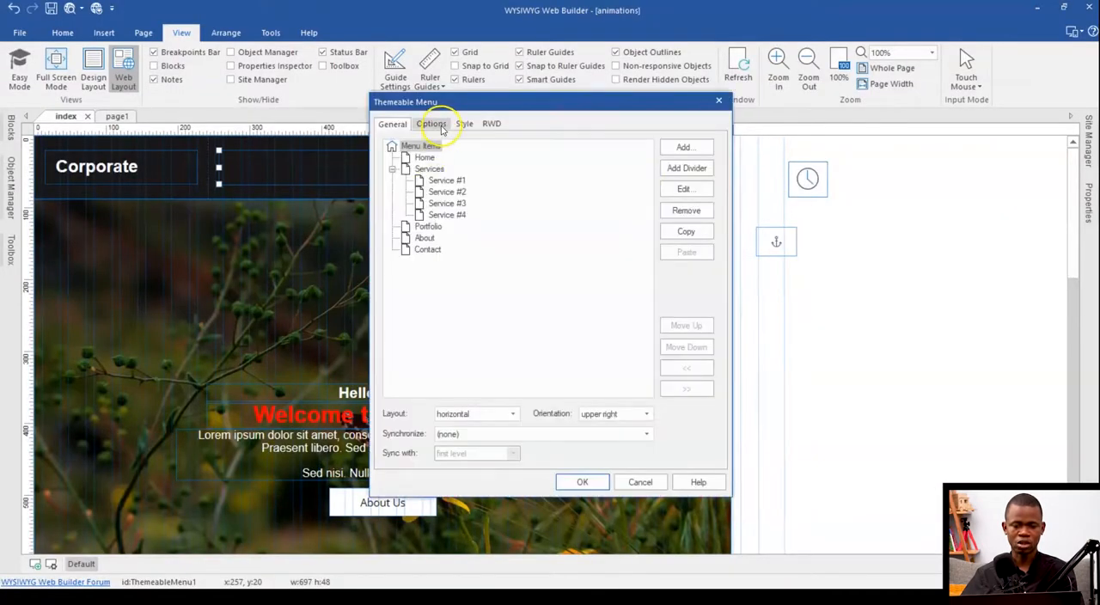
{"action": "double_click", "coordinate": [411, 225]}
{"action": "key", "text": "Tab"}
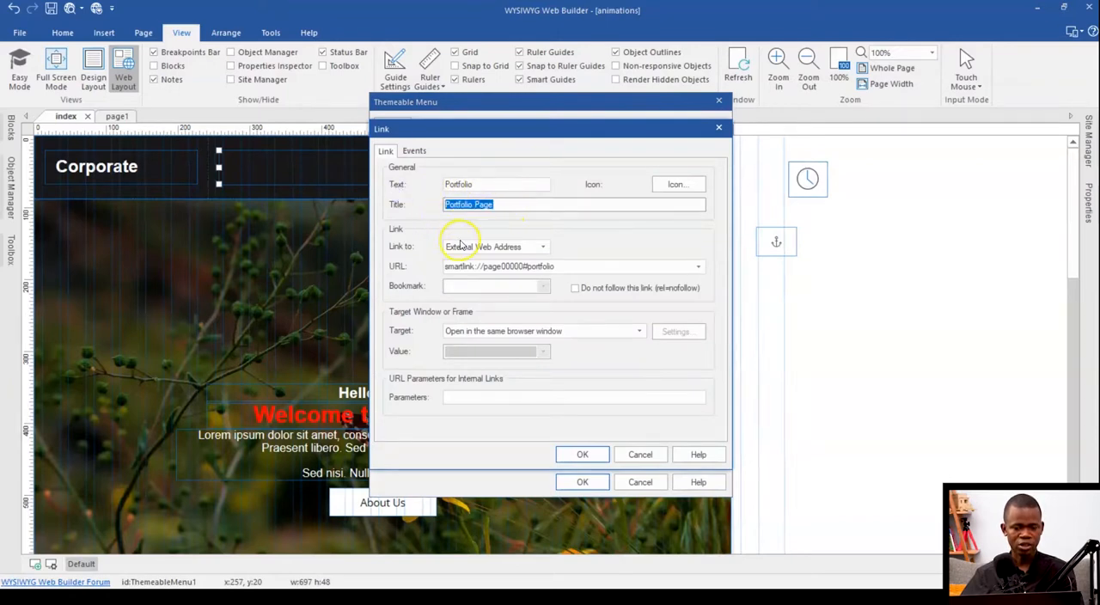
{"action": "left_click", "coordinate": [462, 244]}
{"action": "left_click", "coordinate": [477, 269]}
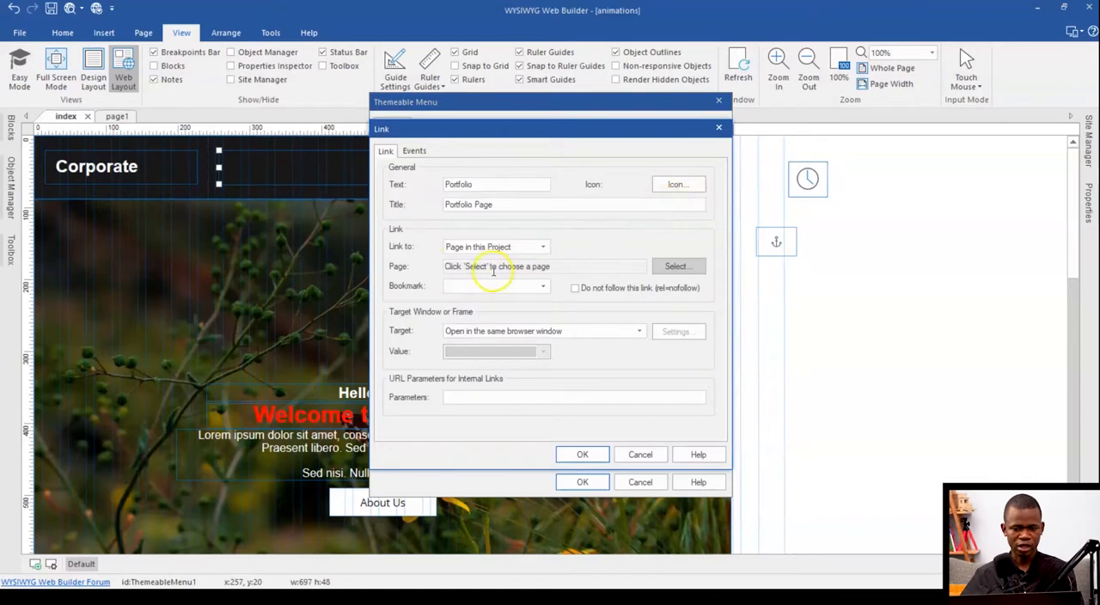
{"action": "left_click", "coordinate": [663, 267]}
{"action": "double_click", "coordinate": [453, 220]}
{"action": "left_click", "coordinate": [582, 454]}
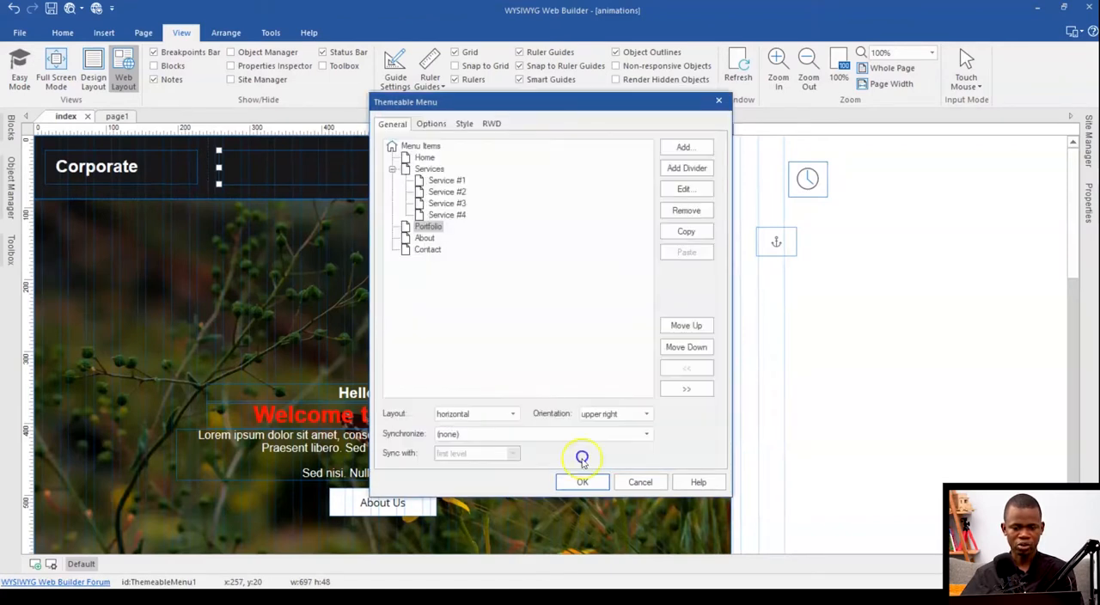
{"action": "left_click", "coordinate": [581, 481]}
Step: Preview the page in the browser to check the Portfolio link, and return to the About Us section in the page editor
{"action": "left_click", "coordinate": [70, 12]}
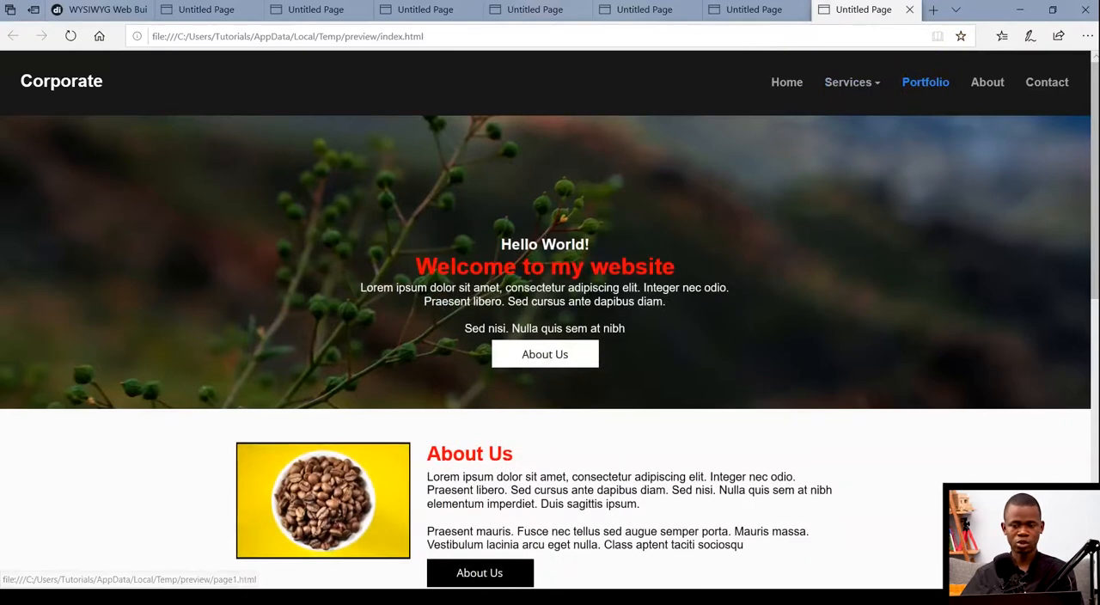
{"action": "left_click", "coordinate": [1019, 10]}
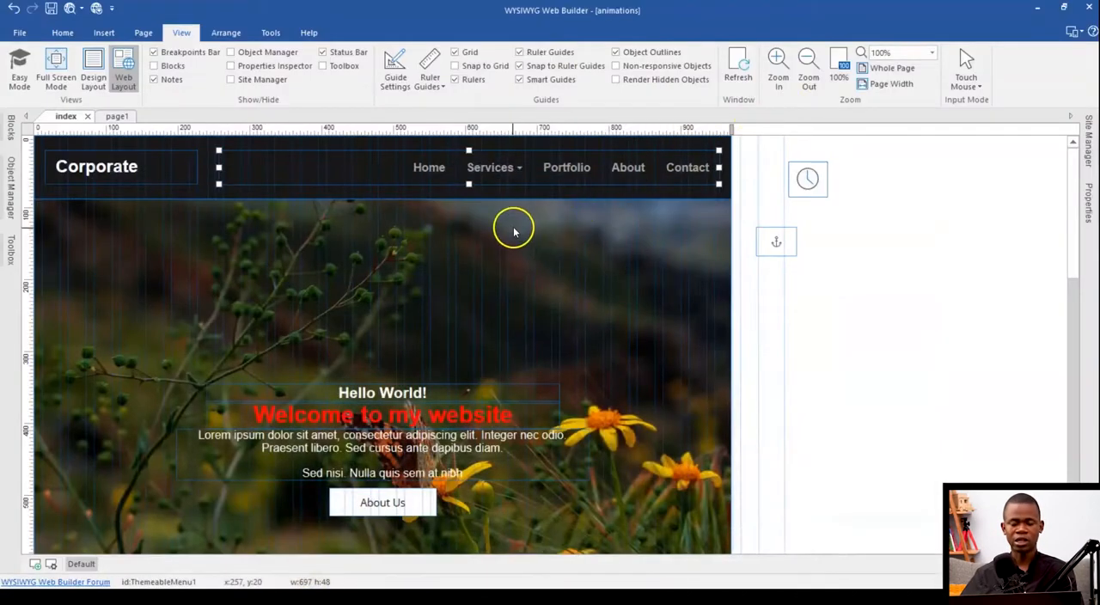
{"action": "scroll", "coordinate": [513, 229], "scroll_direction": "down", "scroll_amount": 1}
{"action": "scroll", "coordinate": [513, 229], "scroll_direction": "down", "scroll_amount": 3}
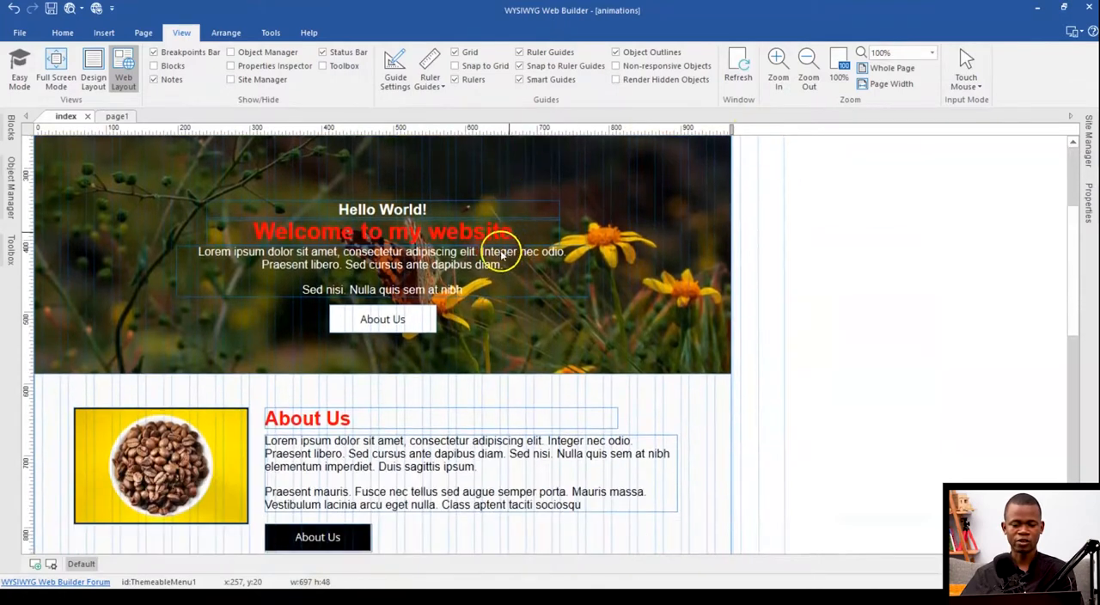
Step: Give the hero banner's About Us button the link title "About Our Company" and check its tooltip in the browser preview
{"action": "double_click", "coordinate": [396, 319]}
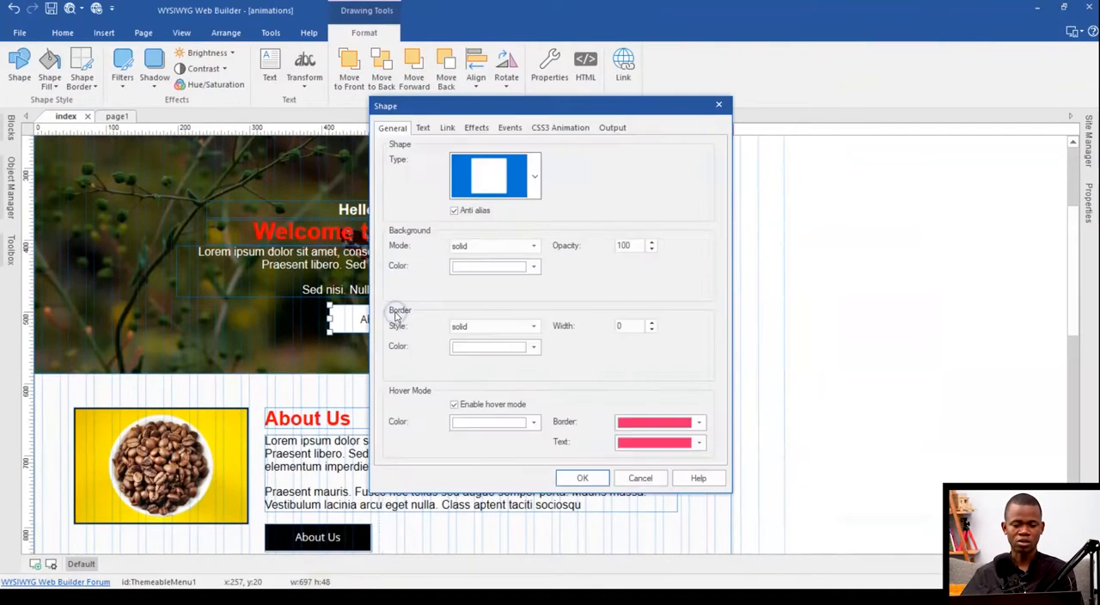
{"action": "left_click", "coordinate": [448, 127]}
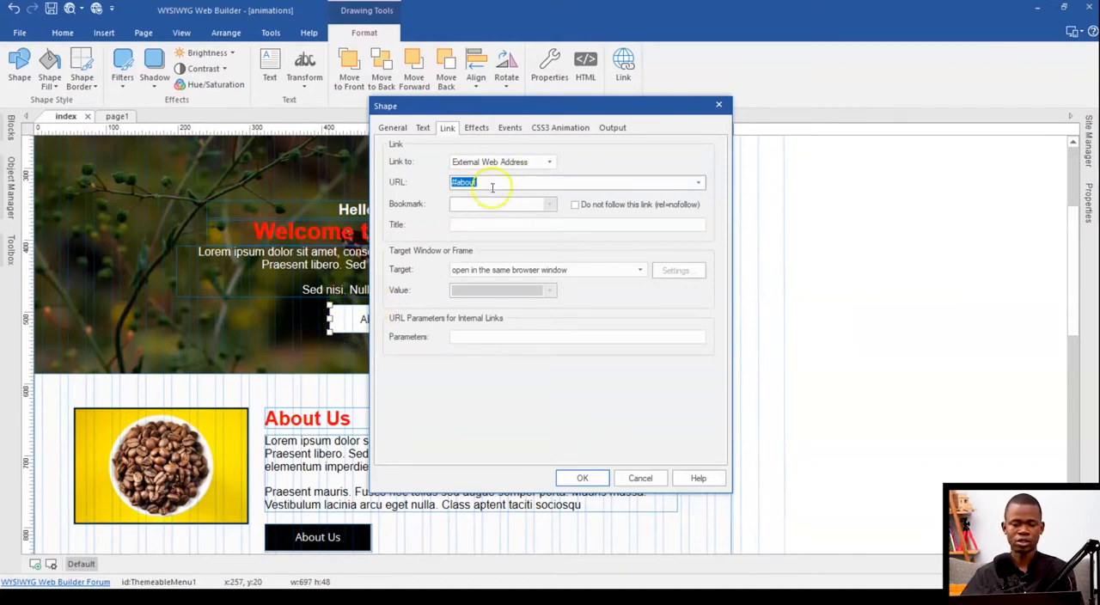
{"action": "left_click", "coordinate": [464, 225]}
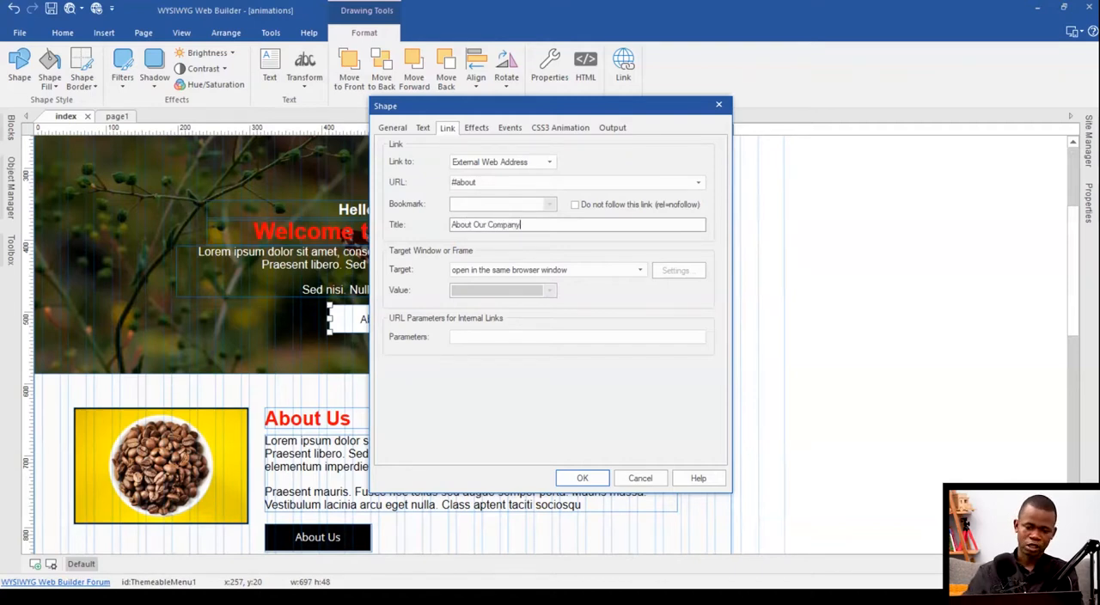
{"action": "left_click", "coordinate": [581, 478]}
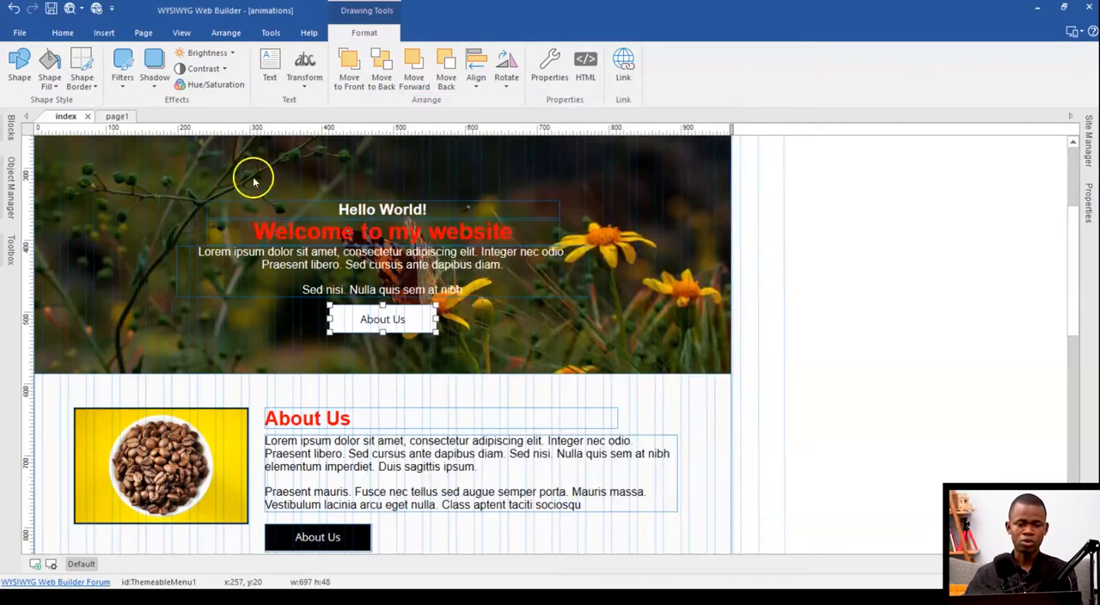
{"action": "left_click", "coordinate": [68, 9]}
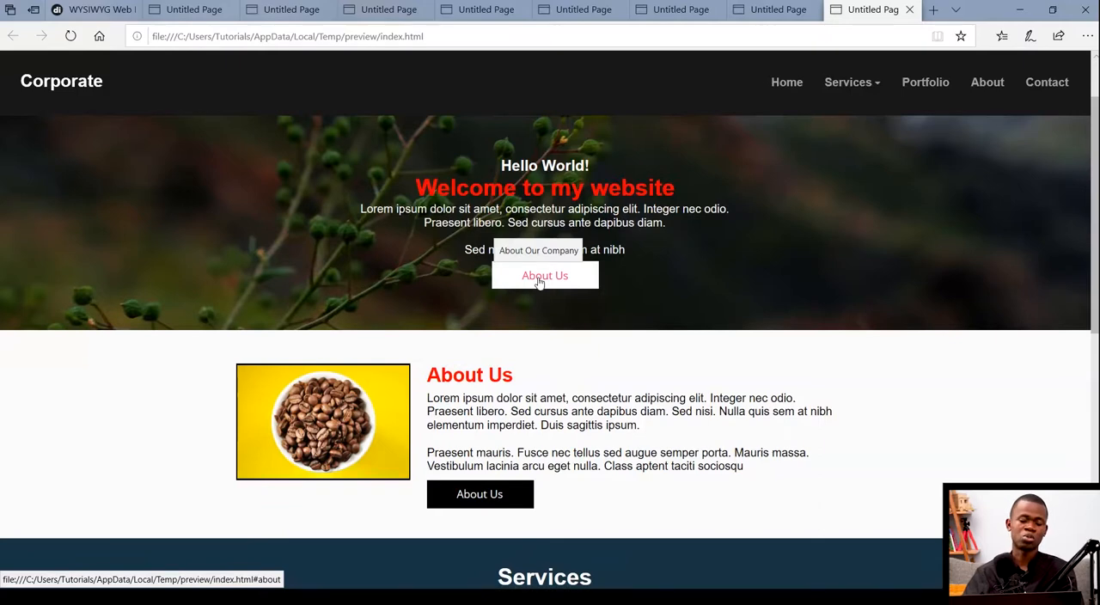
{"action": "left_click", "coordinate": [1021, 9]}
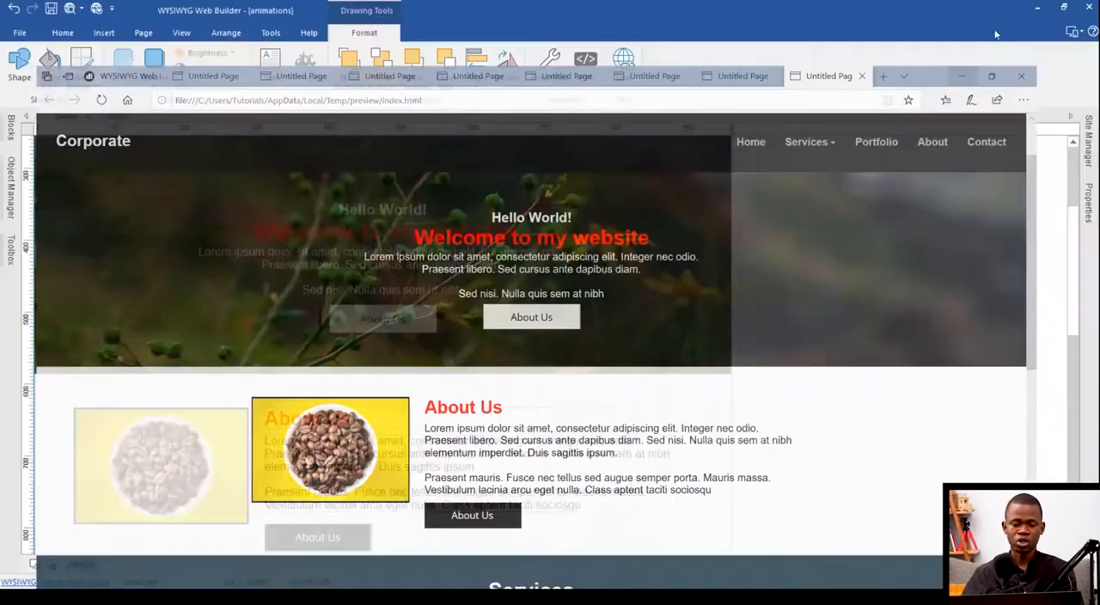
Step: Examine the title option in the link settings of the coffee beans image and close them without applying
{"action": "scroll", "coordinate": [331, 359], "scroll_direction": "down", "scroll_amount": 3}
{"action": "double_click", "coordinate": [206, 365]}
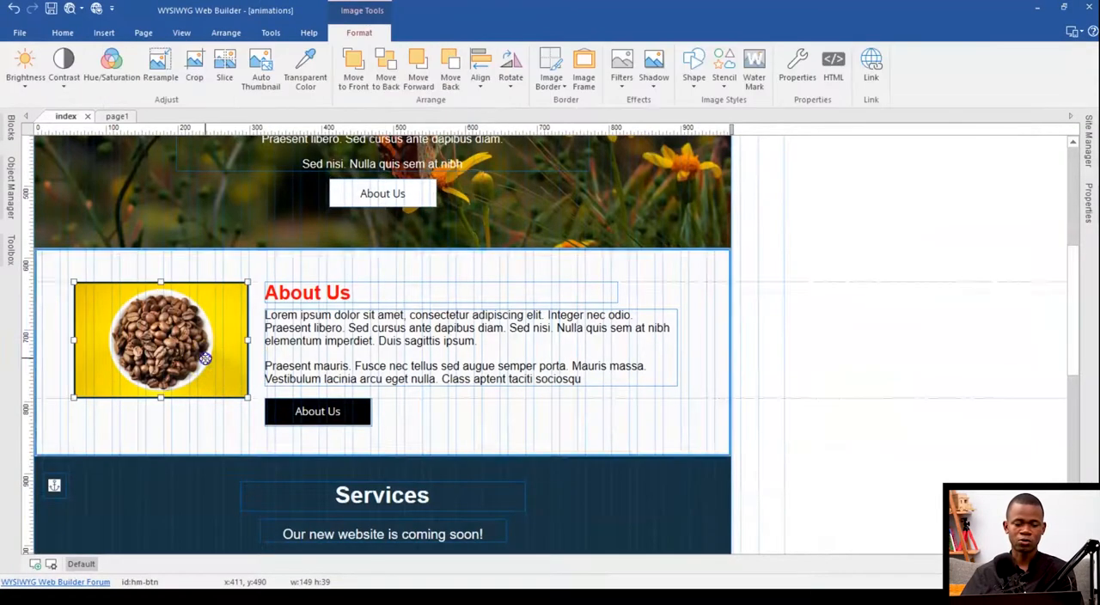
{"action": "left_click", "coordinate": [426, 151]}
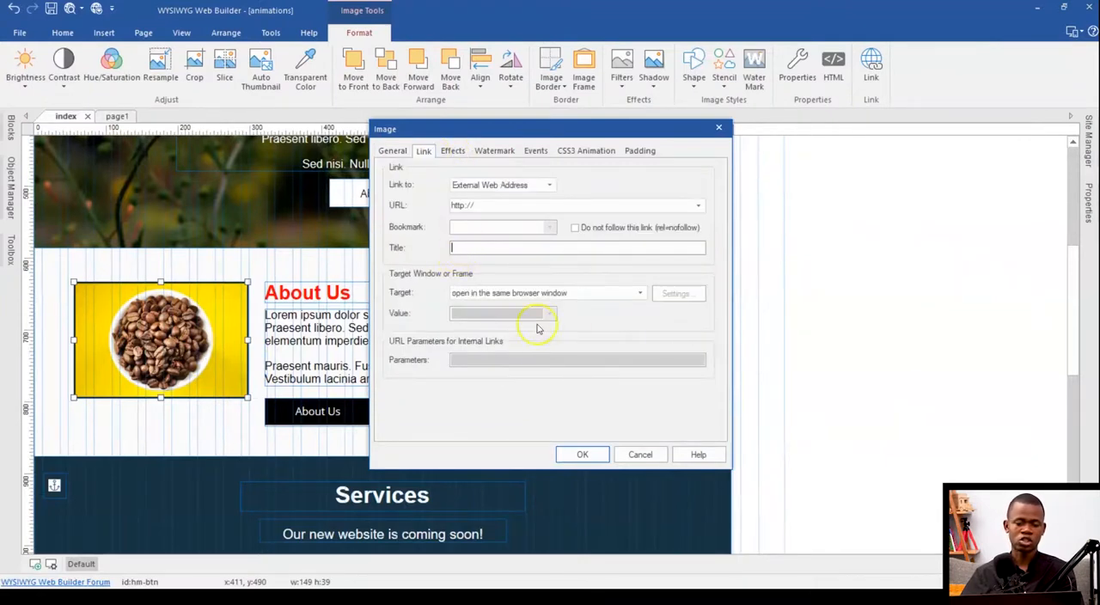
{"action": "left_click", "coordinate": [640, 457]}
Step: Examine the title option in the Insert Link settings for the word "ipsum" in the Social Media text, and cancel
{"action": "scroll", "coordinate": [535, 407], "scroll_direction": "down", "scroll_amount": 3}
{"action": "scroll", "coordinate": [504, 393], "scroll_direction": "up", "scroll_amount": 2}
{"action": "scroll", "coordinate": [400, 442], "scroll_direction": "down", "scroll_amount": 3}
{"action": "left_click", "coordinate": [391, 453]}
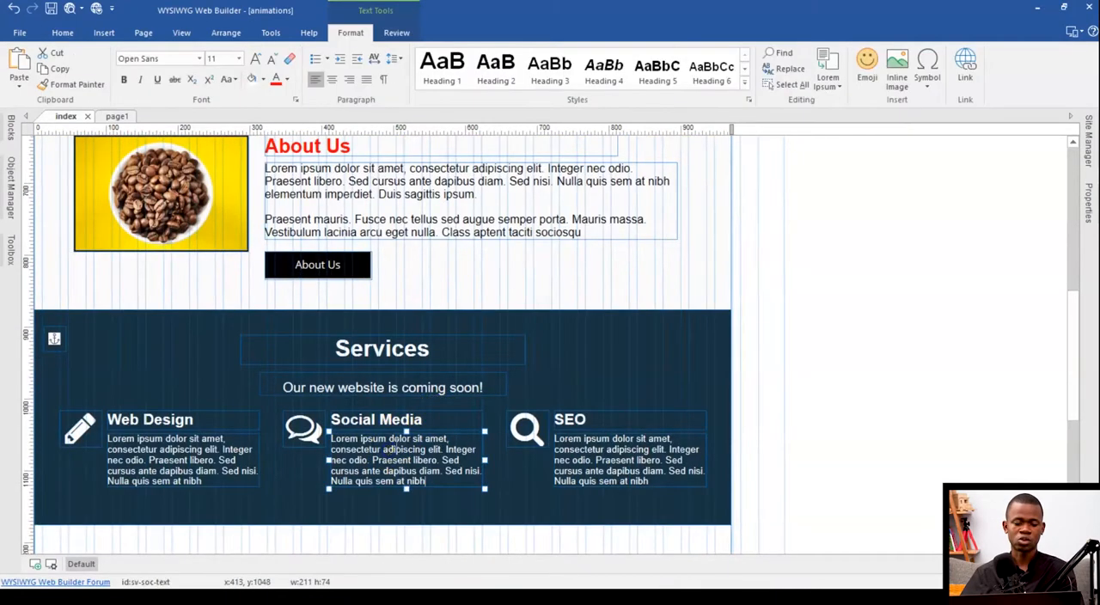
{"action": "double_click", "coordinate": [375, 439]}
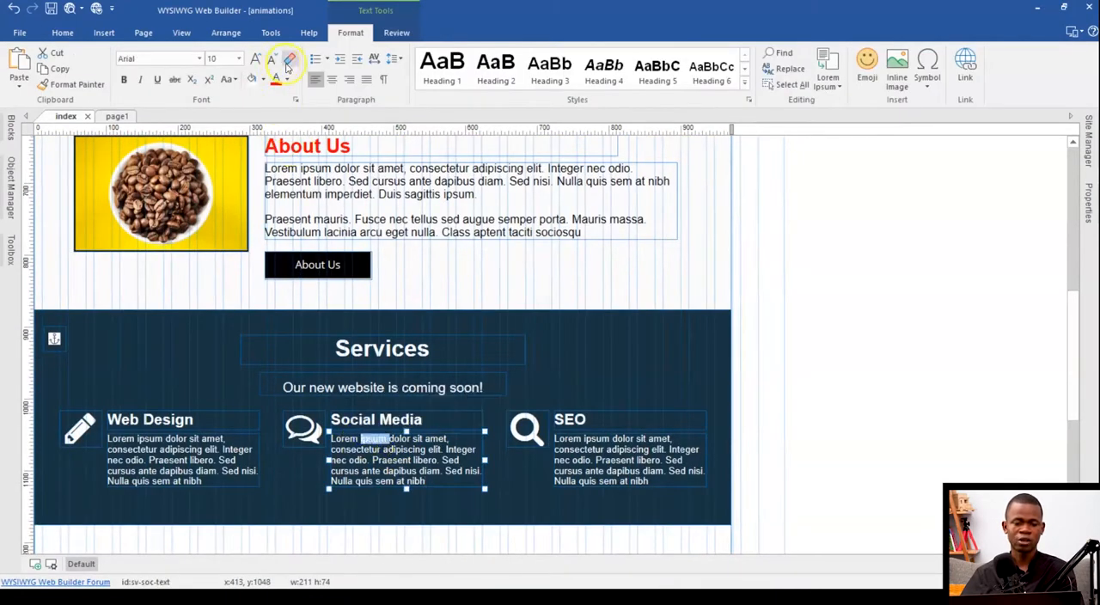
{"action": "left_click", "coordinate": [375, 439]}
{"action": "mouse_move", "coordinate": [383, 438]}
{"action": "left_mouse_down"}
{"action": "mouse_move", "coordinate": [352, 439]}
{"action": "mouse_move", "coordinate": [364, 438]}
{"action": "left_mouse_up"}
{"action": "left_click", "coordinate": [483, 417]}
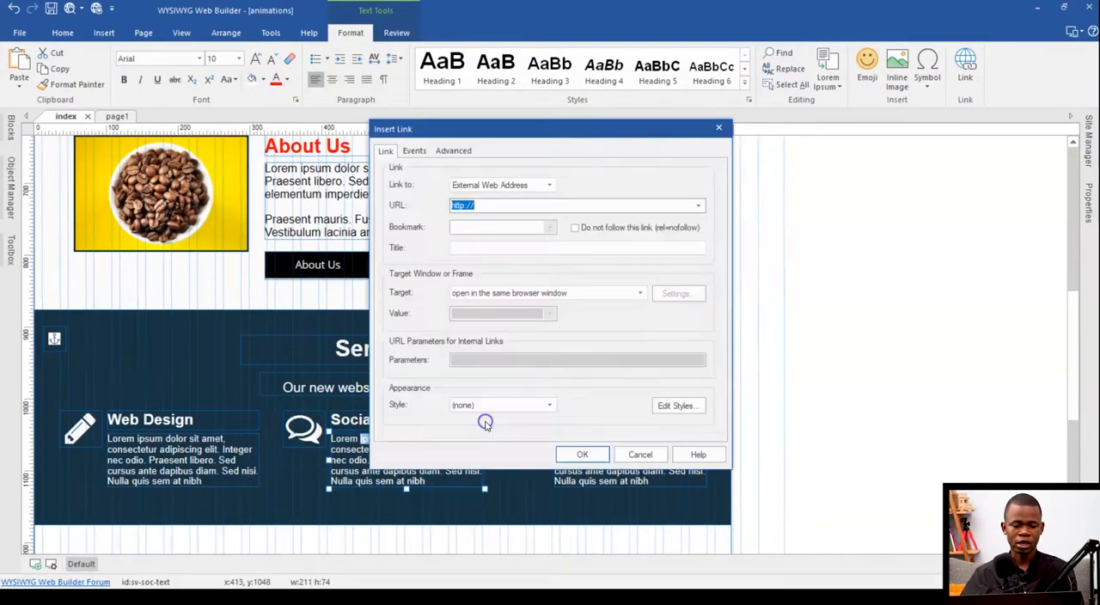
{"action": "left_click", "coordinate": [473, 248]}
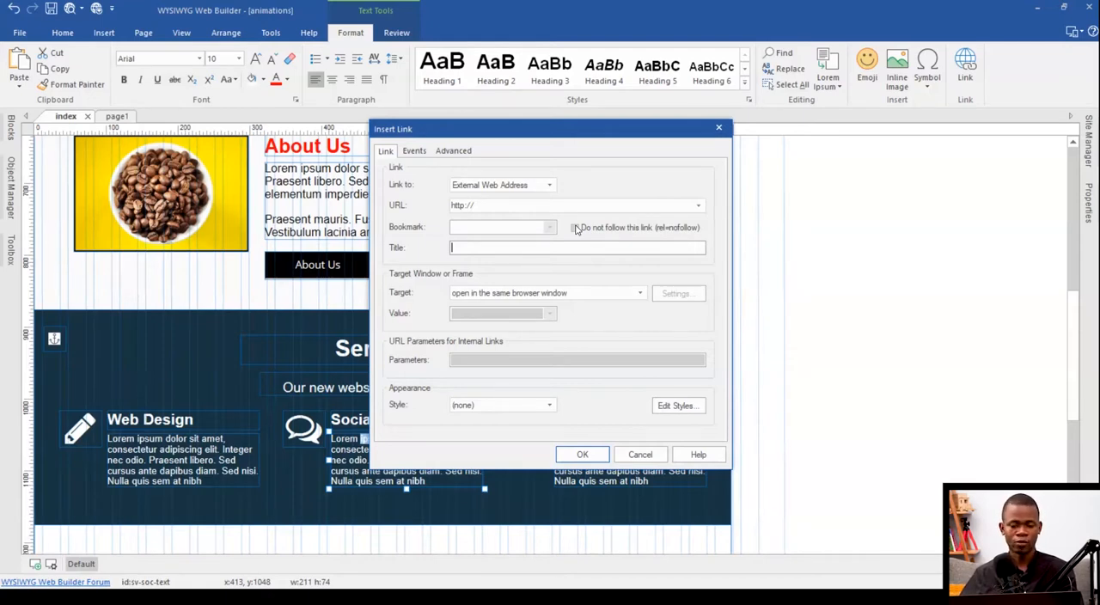
{"action": "left_click", "coordinate": [628, 461]}
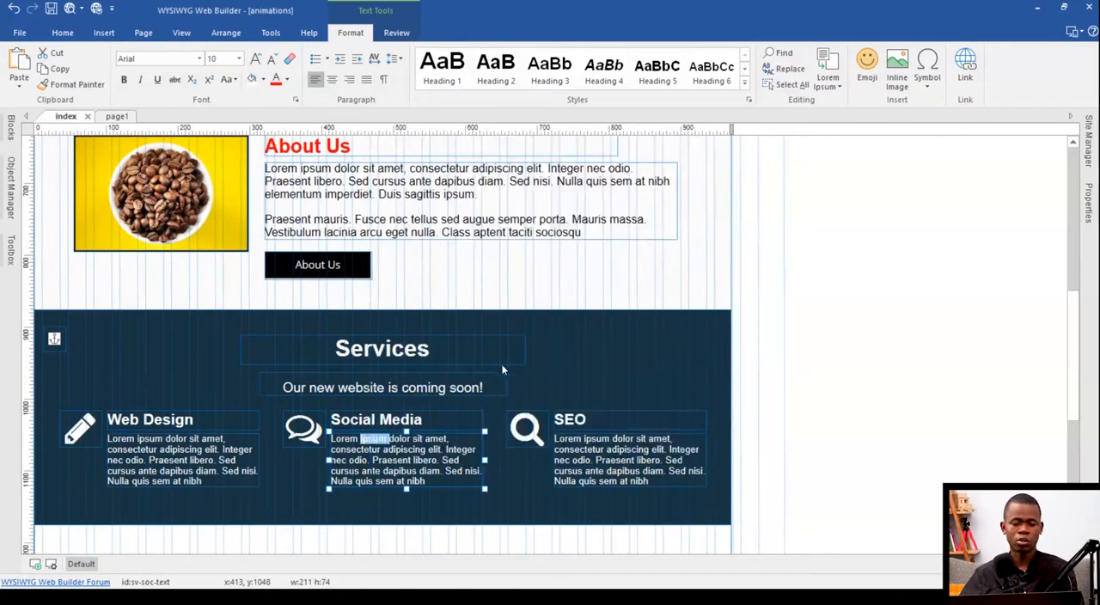
{"action": "scroll", "coordinate": [394, 327], "scroll_direction": "down", "scroll_amount": 4}
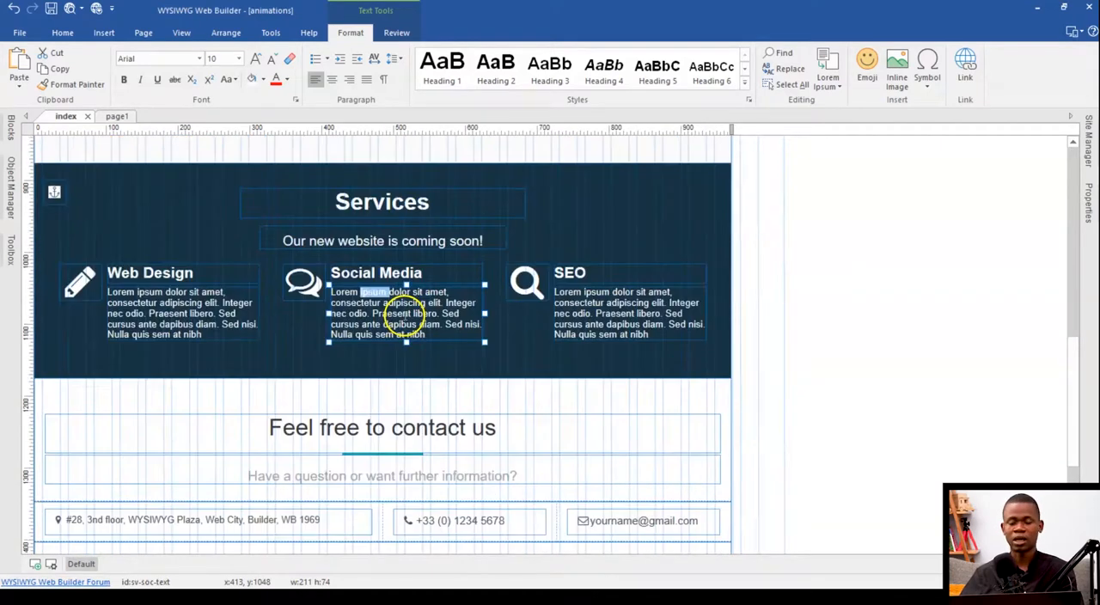
{"action": "scroll", "coordinate": [404, 315], "scroll_direction": "down", "scroll_amount": 6}
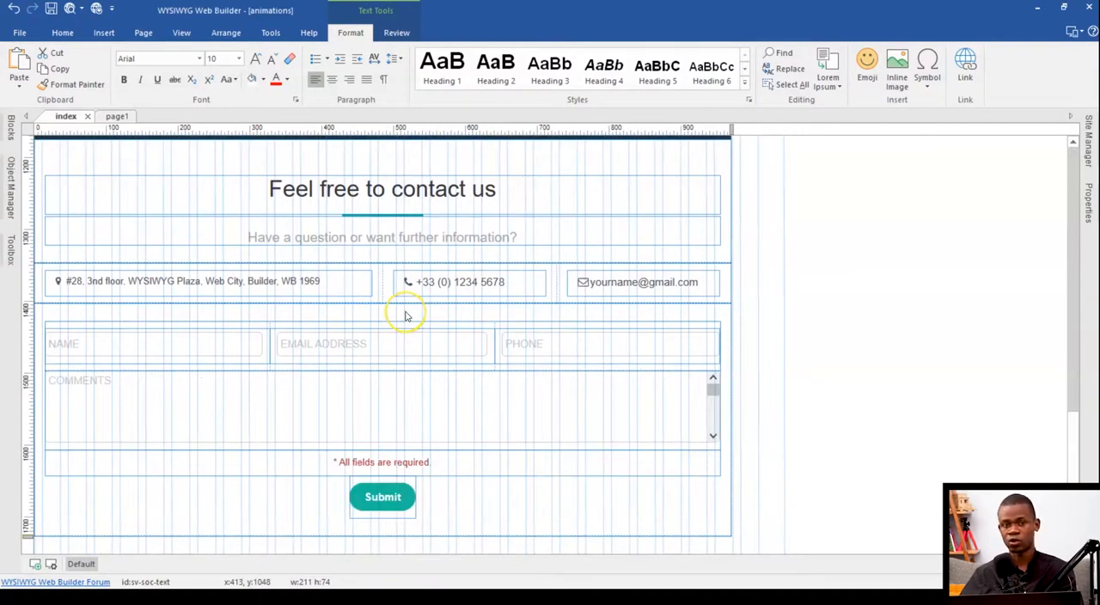